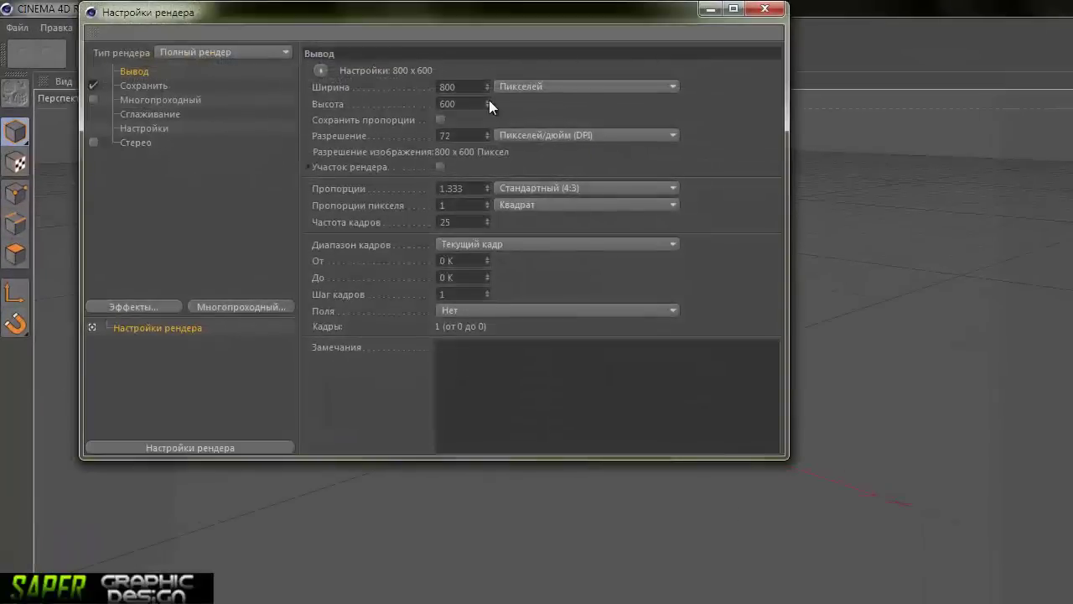
Step: Set the render output resolution to 1920×1080
left_click(457, 86)
type("10")
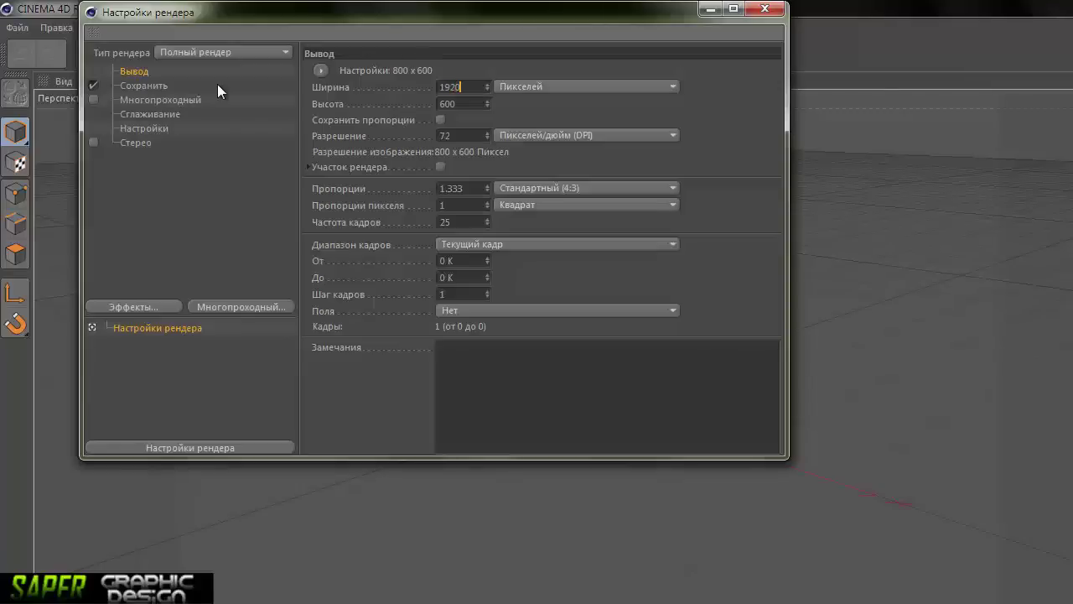
key("Tab")
type("1")
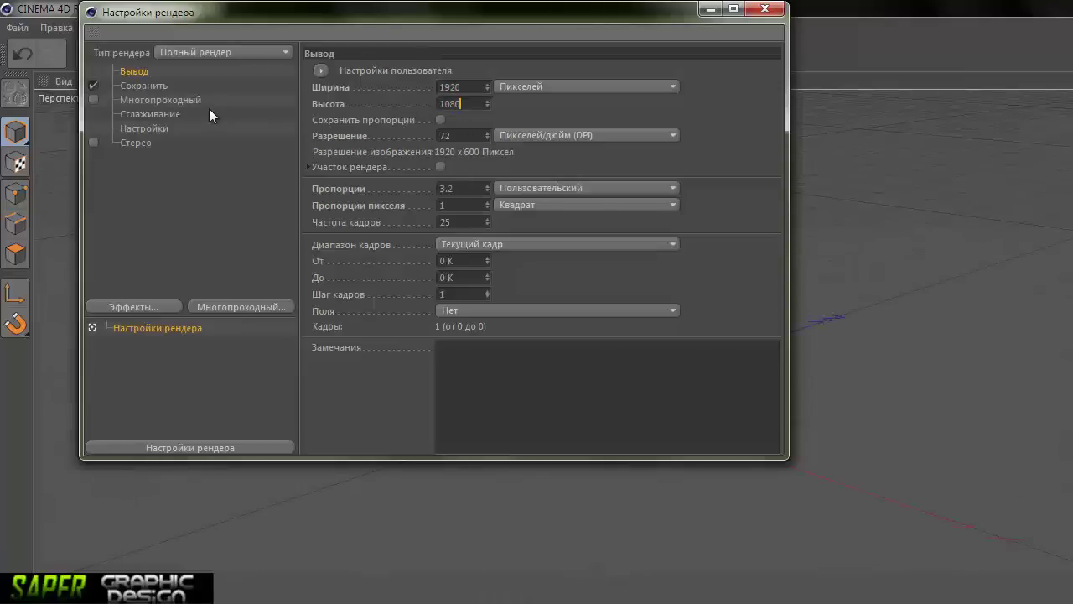
Step: Save renders as PNG with an alpha channel to a chosen path, then close Render Settings
left_click(133, 85)
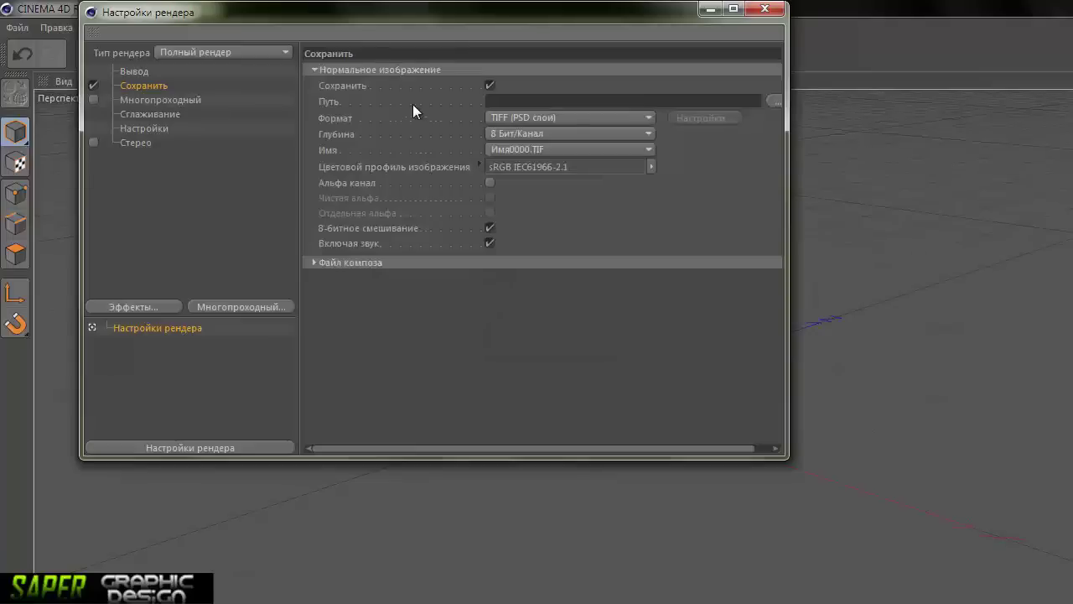
left_click(540, 124)
left_click(530, 267)
left_click(490, 182)
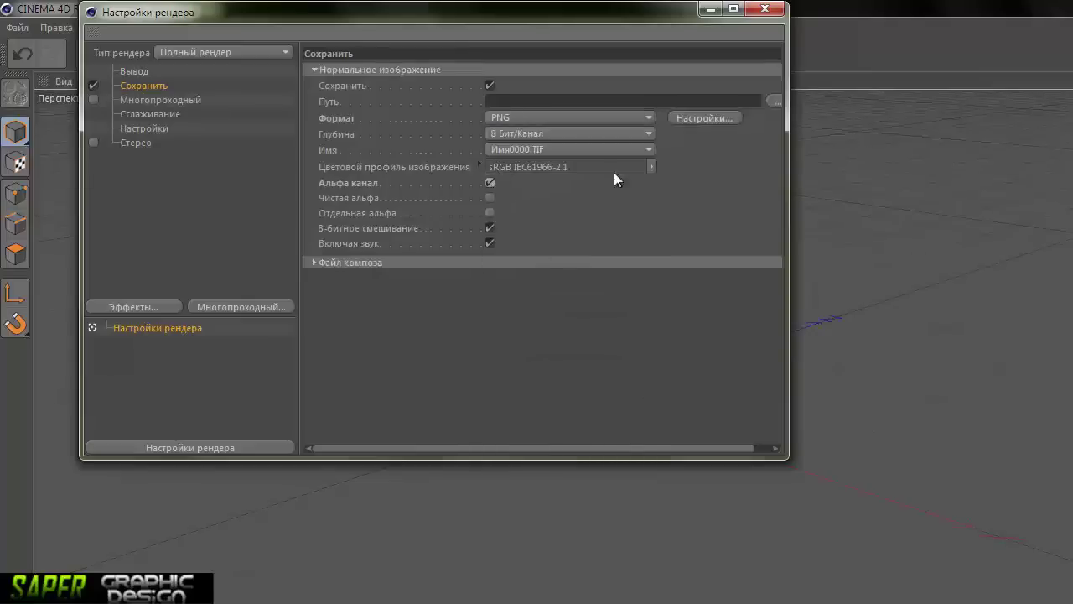
left_click(775, 100)
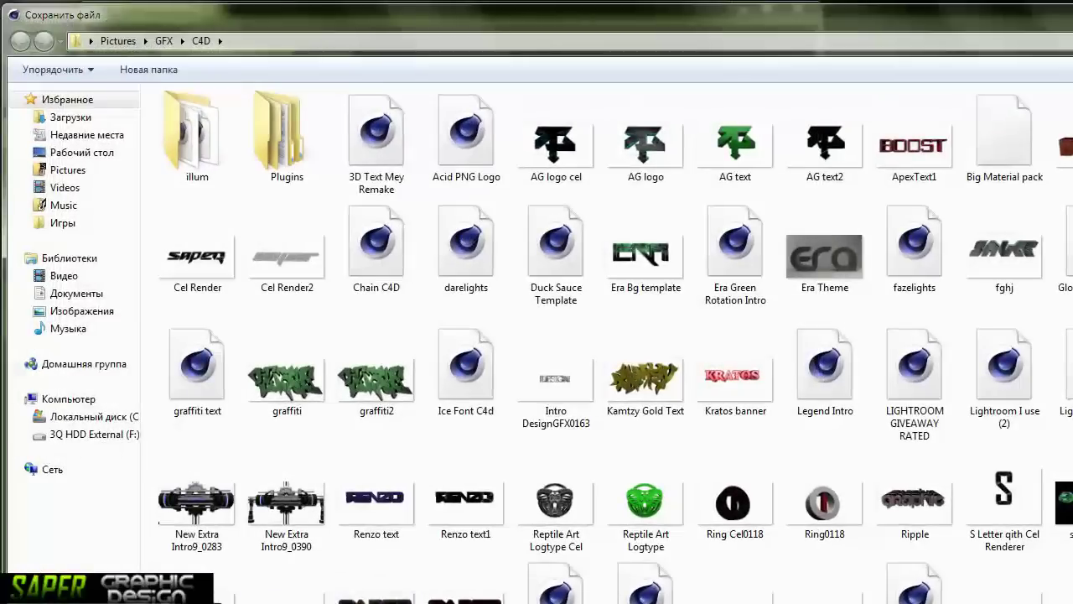
key("Return")
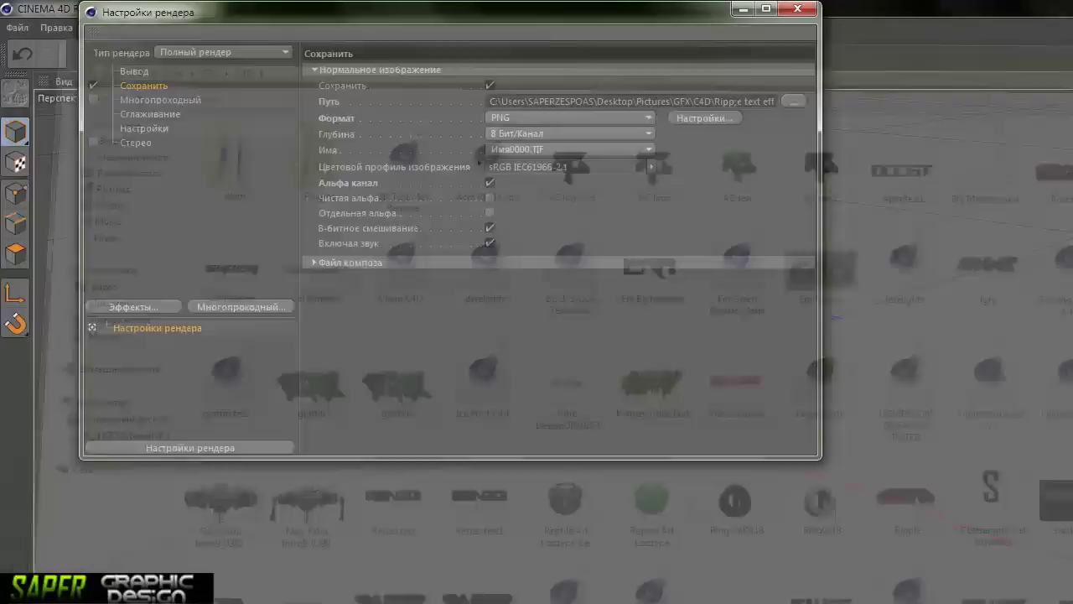
right_click(182, 355)
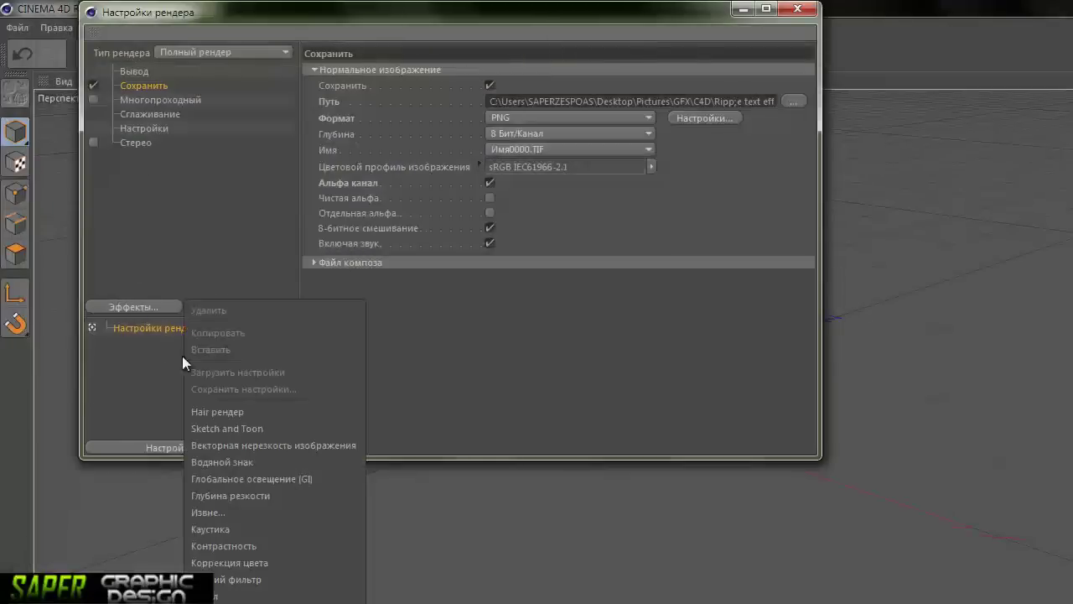
left_click(487, 368)
left_click(797, 10)
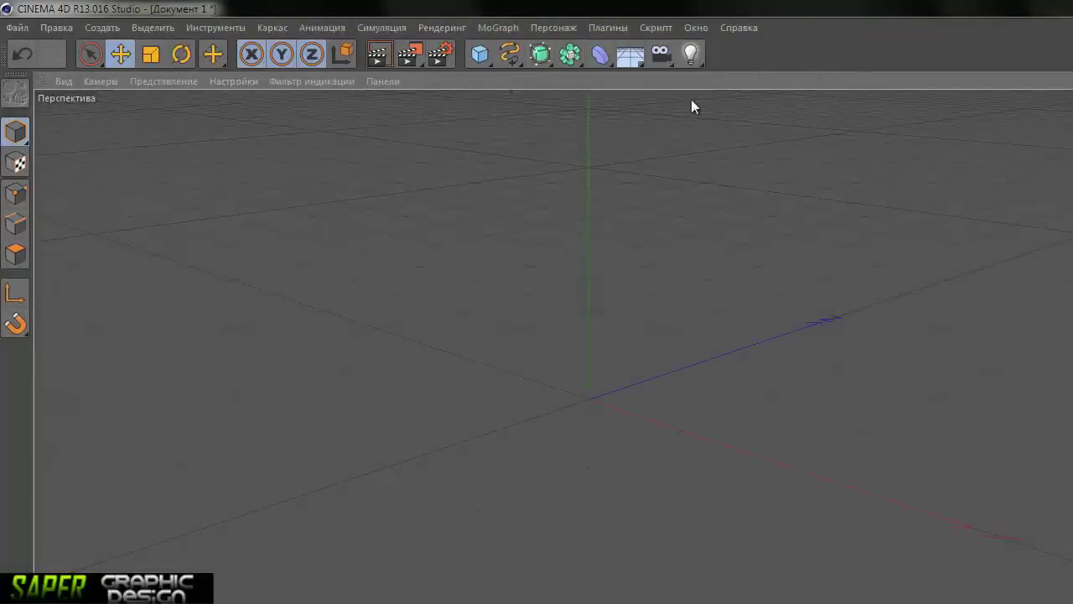
Step: Open the Saper Simple LightStudio scene file
left_click(16, 27)
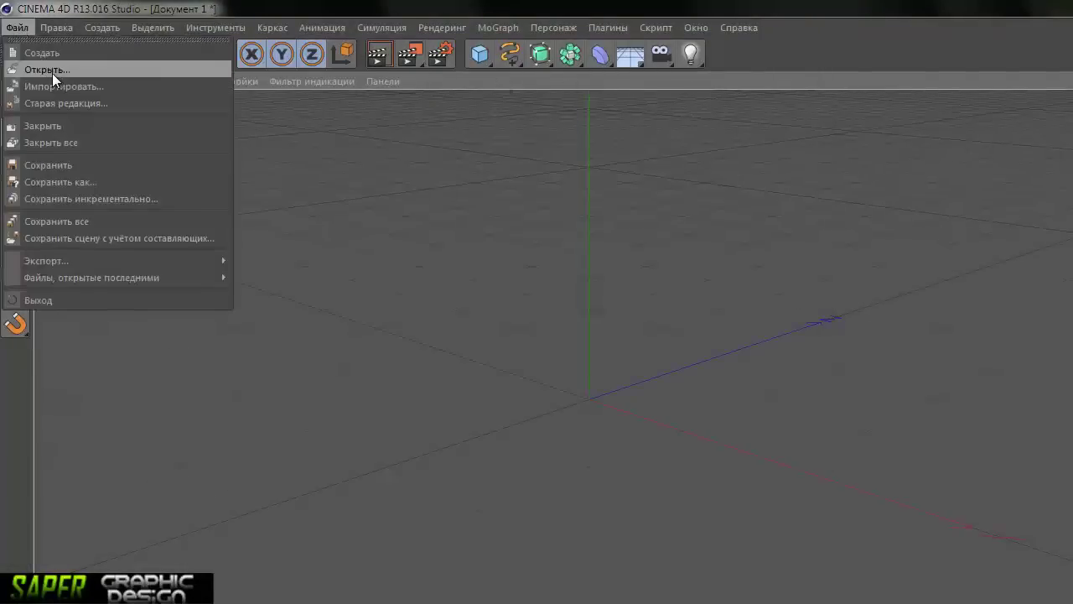
left_click(49, 70)
left_click(727, 352)
scroll(721, 369, "down", 3)
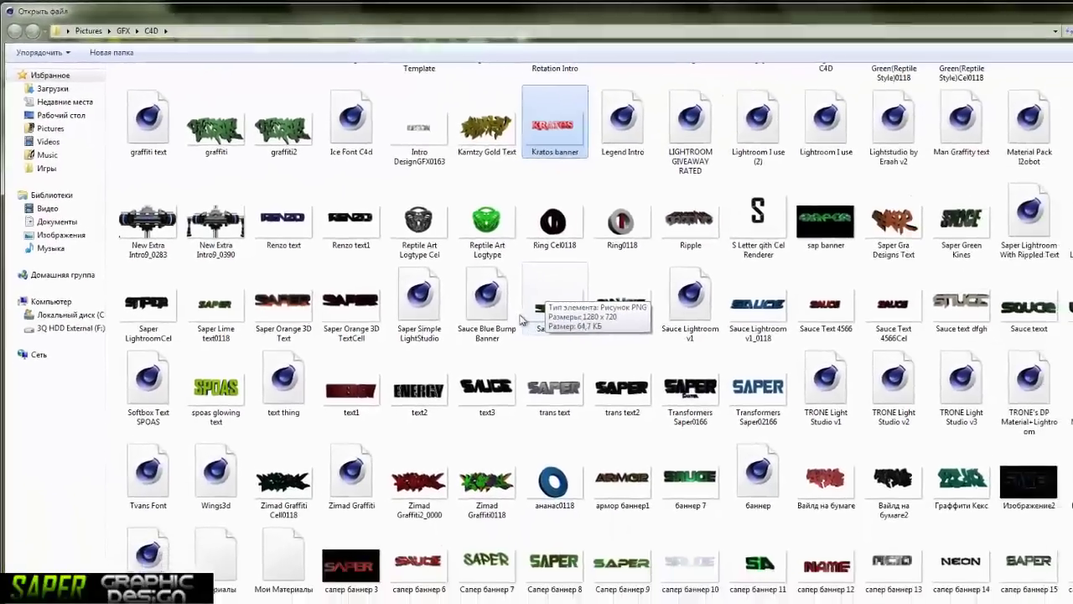
double_click(371, 231)
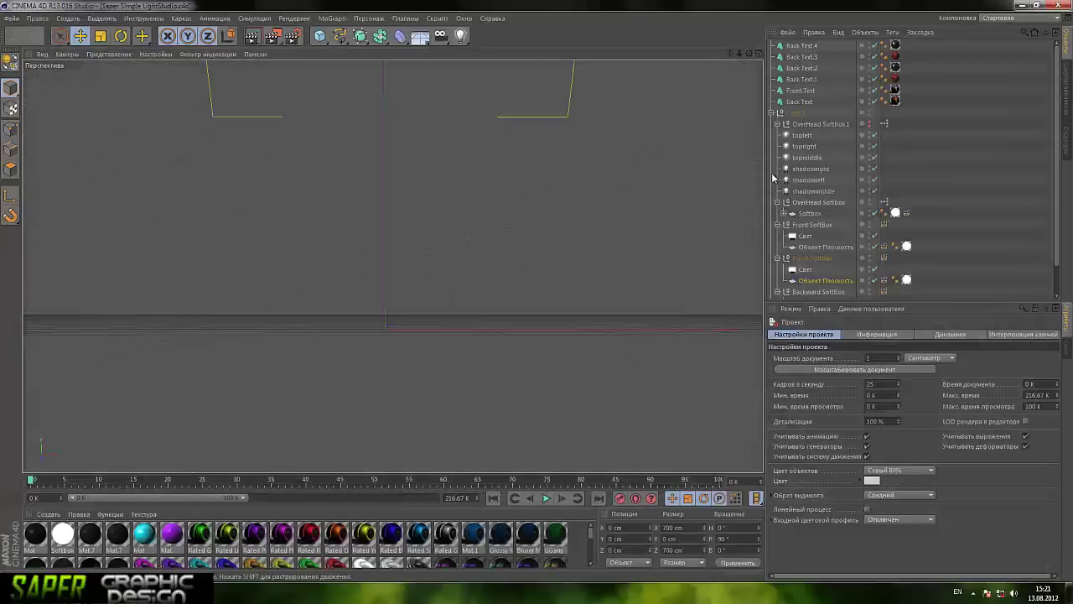
Step: Collapse the Lights group and add a new Null object to the scene
left_click(772, 113)
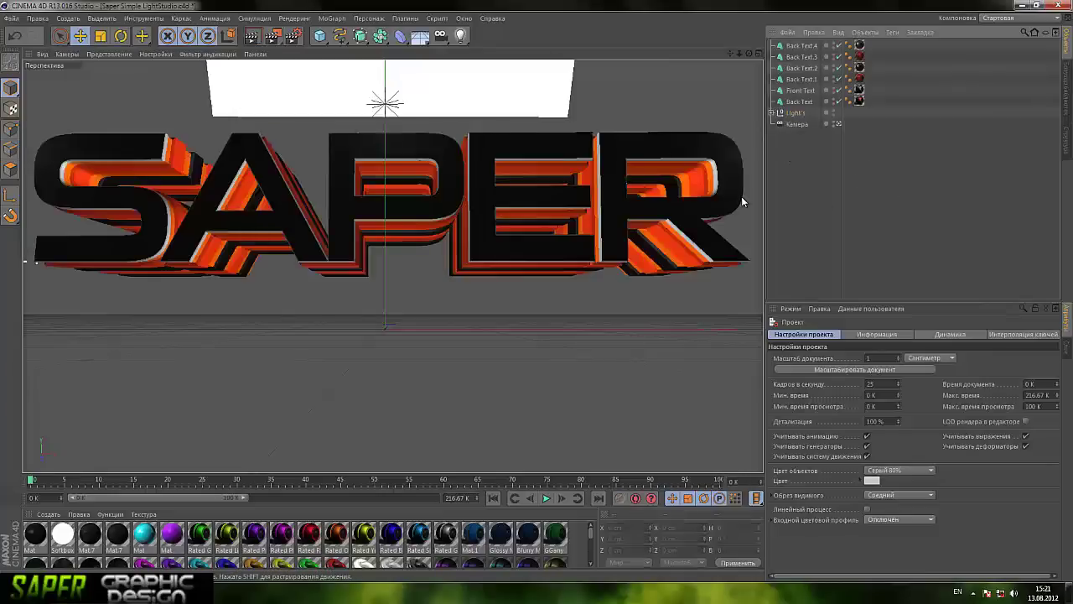
left_click_drag(878, 100, 786, 46)
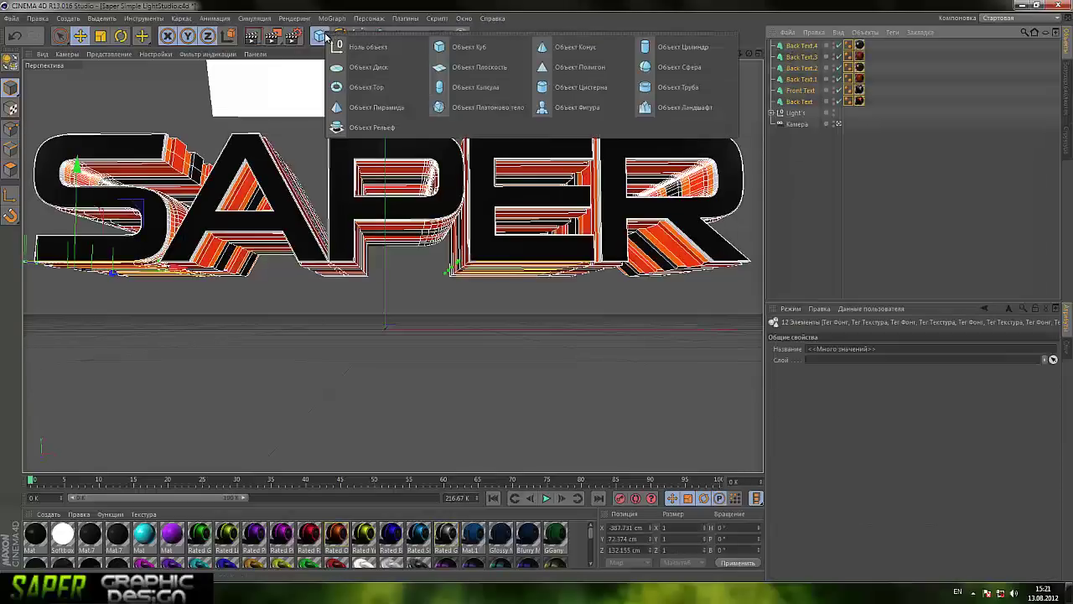
left_click_drag(323, 35, 361, 59)
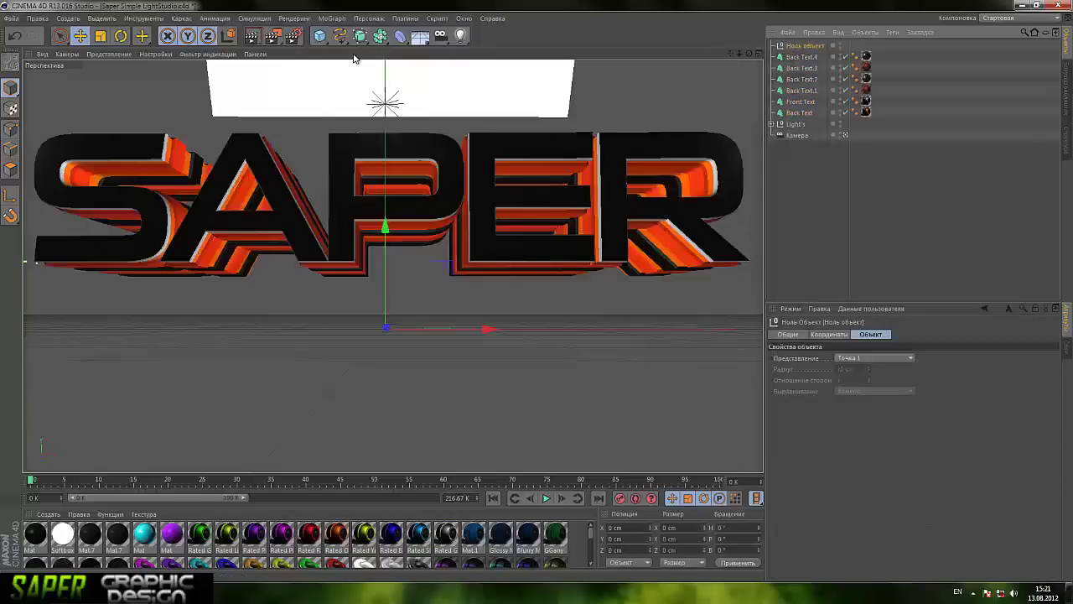
left_click(67, 18)
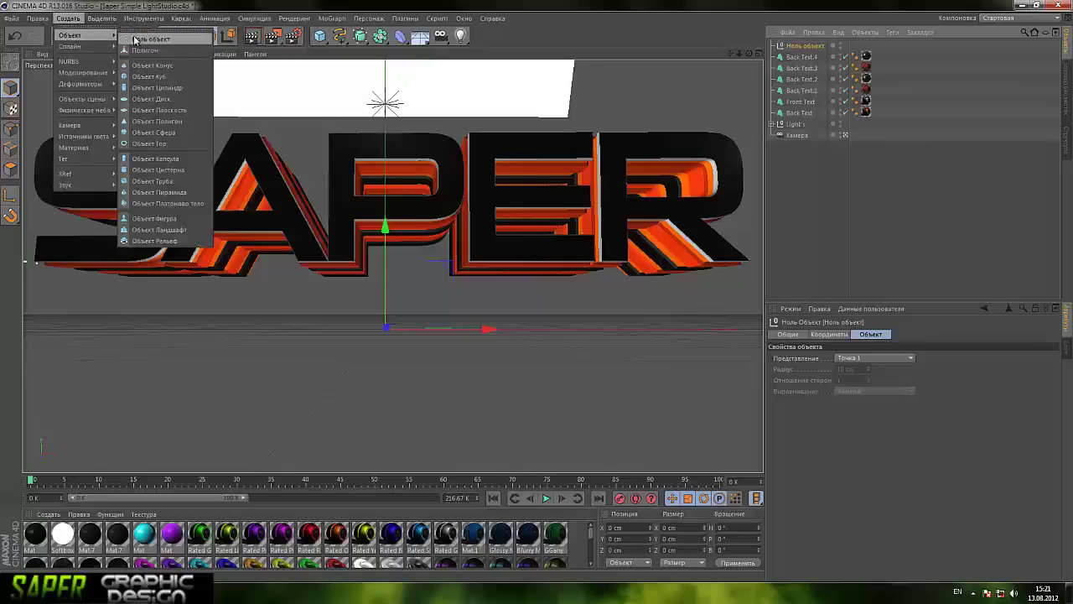
left_click(809, 95)
Step: Move Back Text.4 through Front Text into the Null and select the Null
left_click(785, 101)
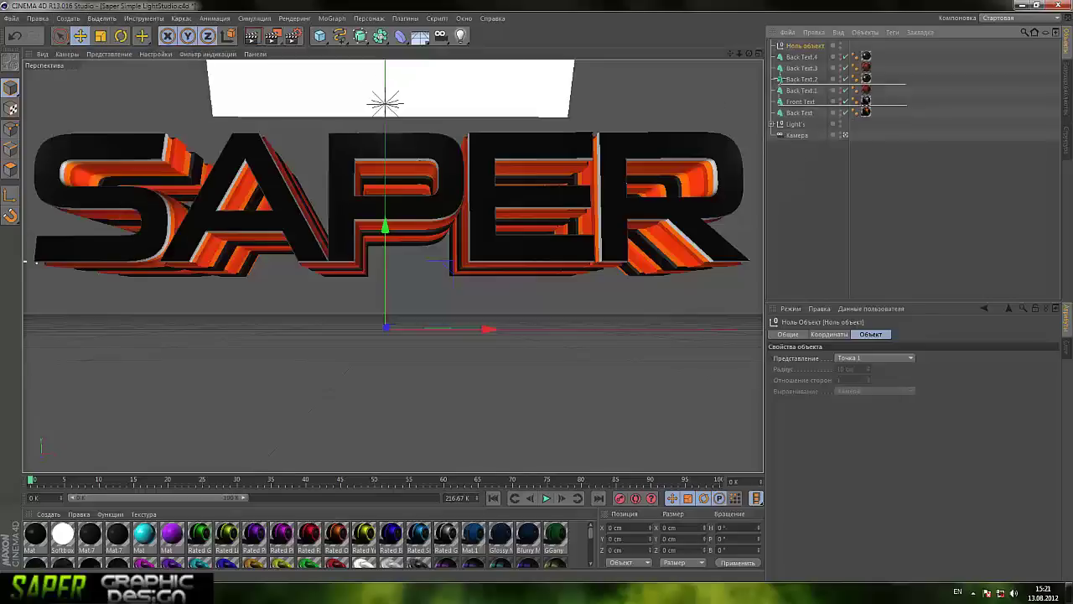
left_click(793, 57, "shift")
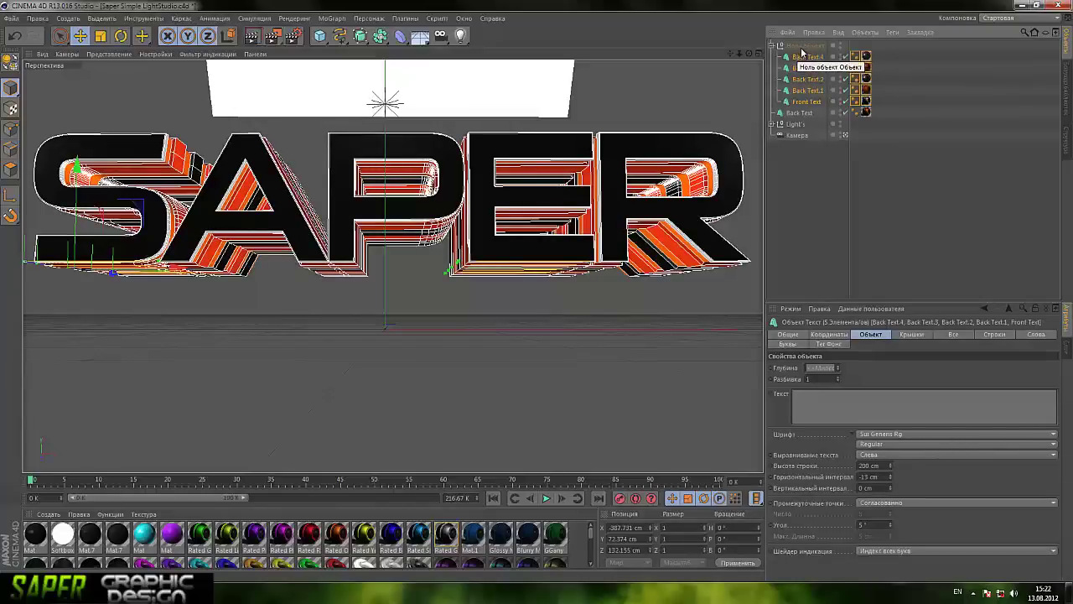
left_click(772, 46)
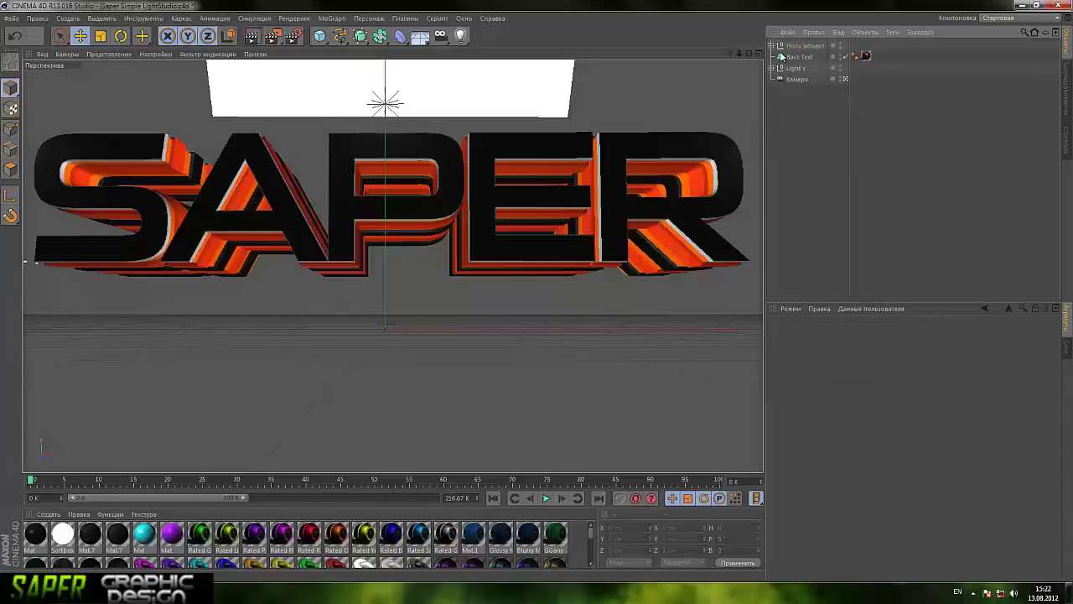
left_click(799, 55)
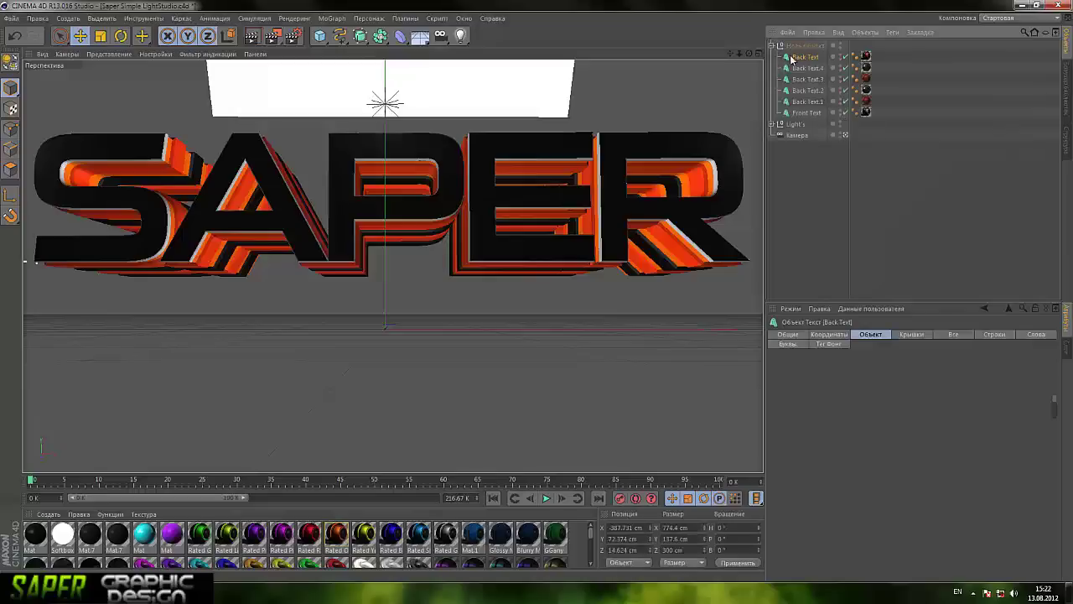
left_click(801, 46)
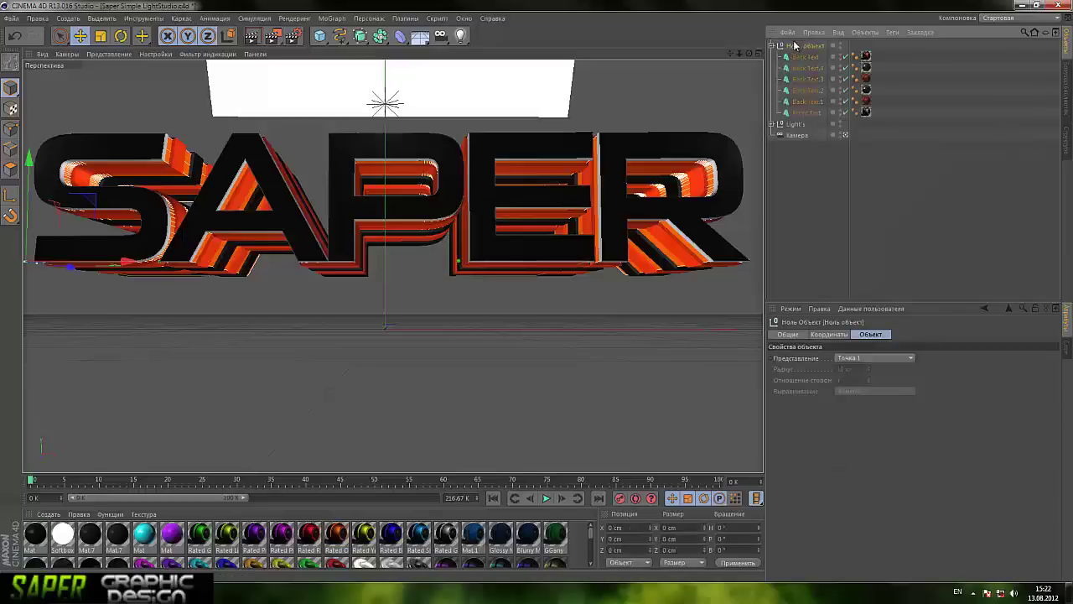
Step: Add a MoGraph Random effector and place it inside the Null group
left_click(369, 18)
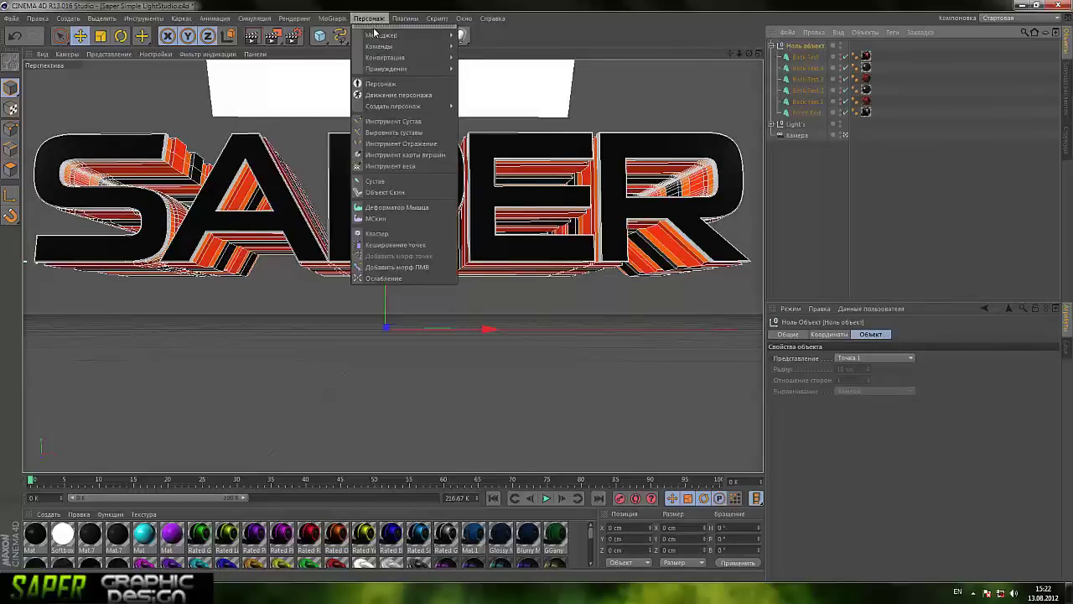
mouse_move(386, 35)
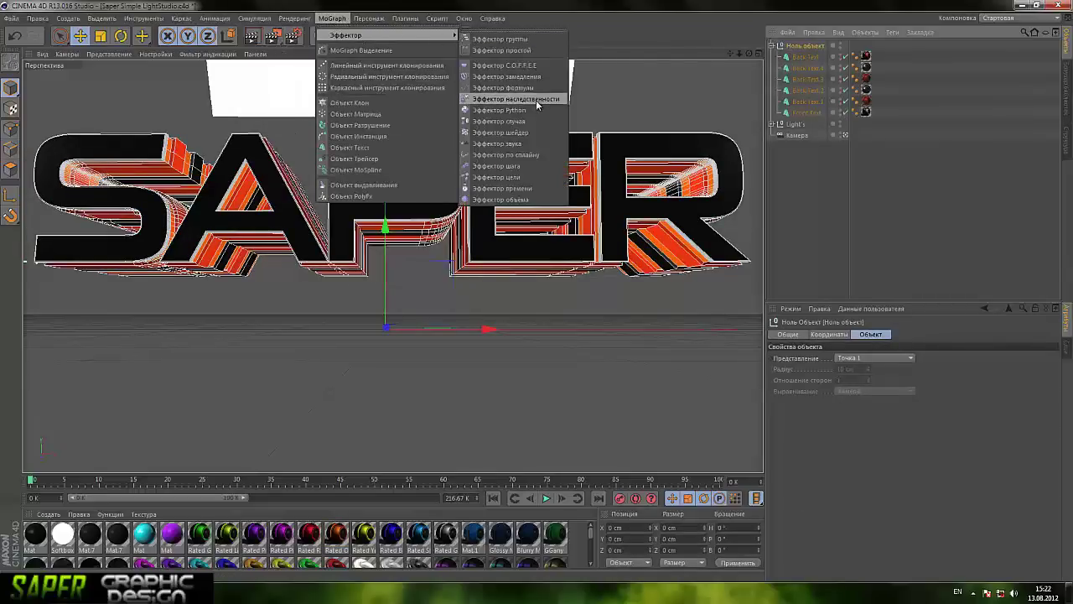
left_click(538, 121)
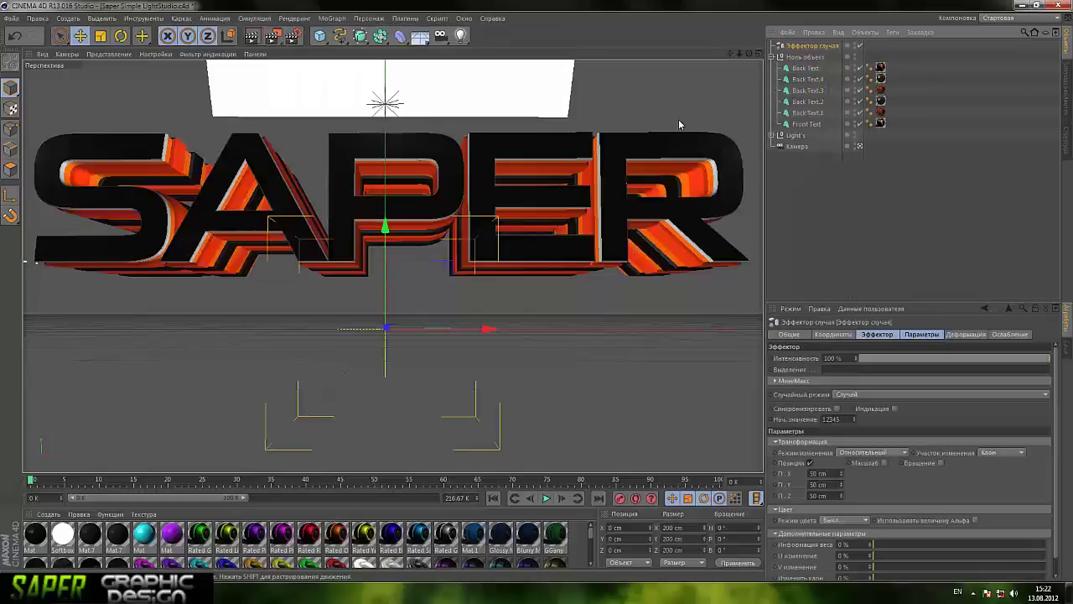
left_click_drag(386, 228, 386, 135)
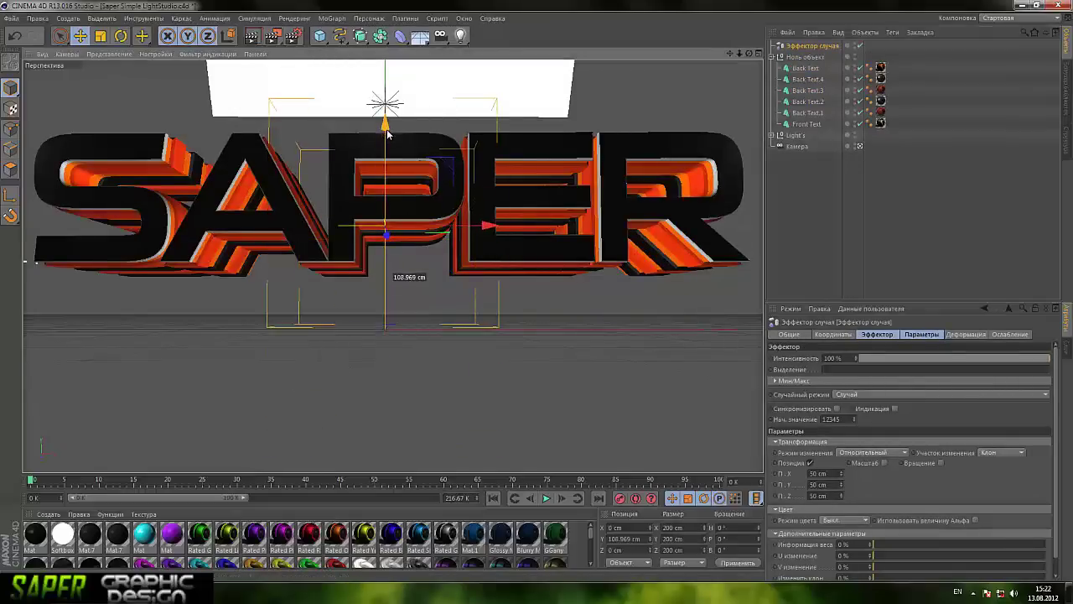
left_click_drag(825, 46, 812, 60)
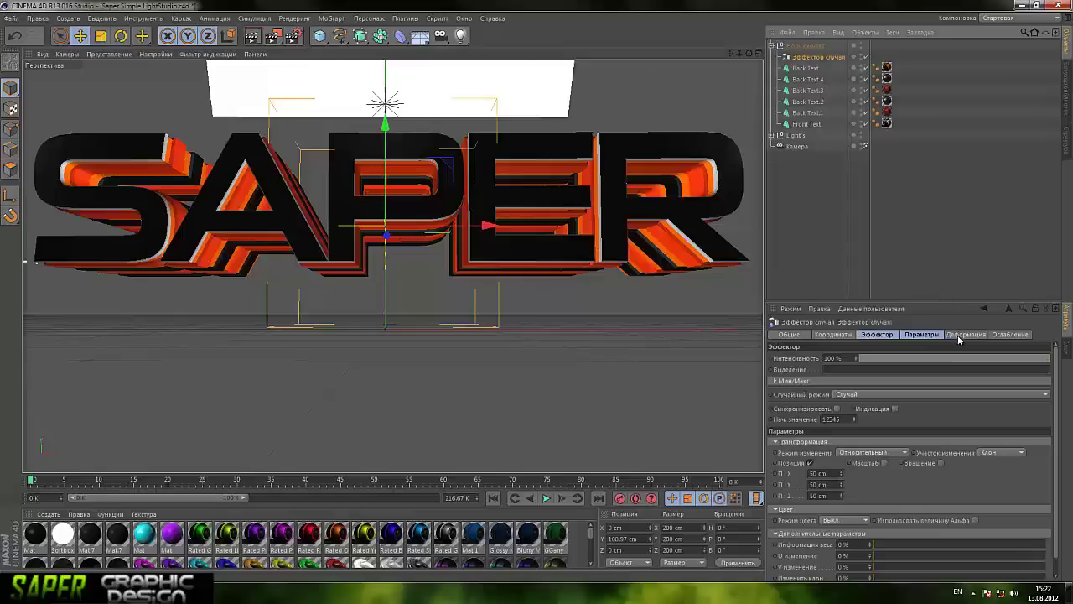
Step: Lower the effector strength to about 15% and set random position X, Y, Z to 40 cm
left_click(877, 333)
left_click_drag(933, 359, 886, 359)
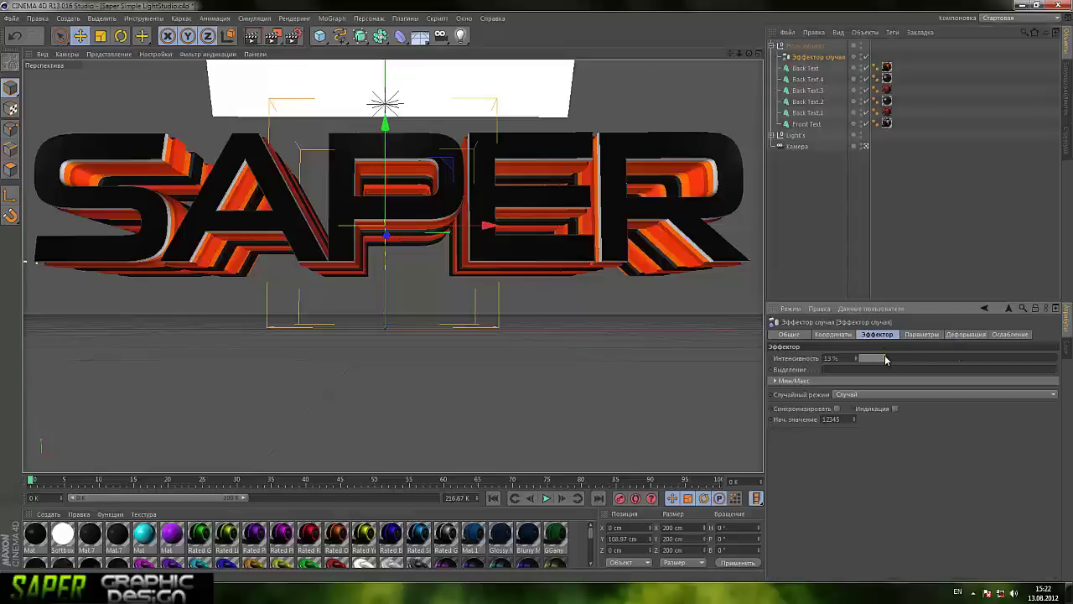
left_click(921, 334)
left_click(818, 389)
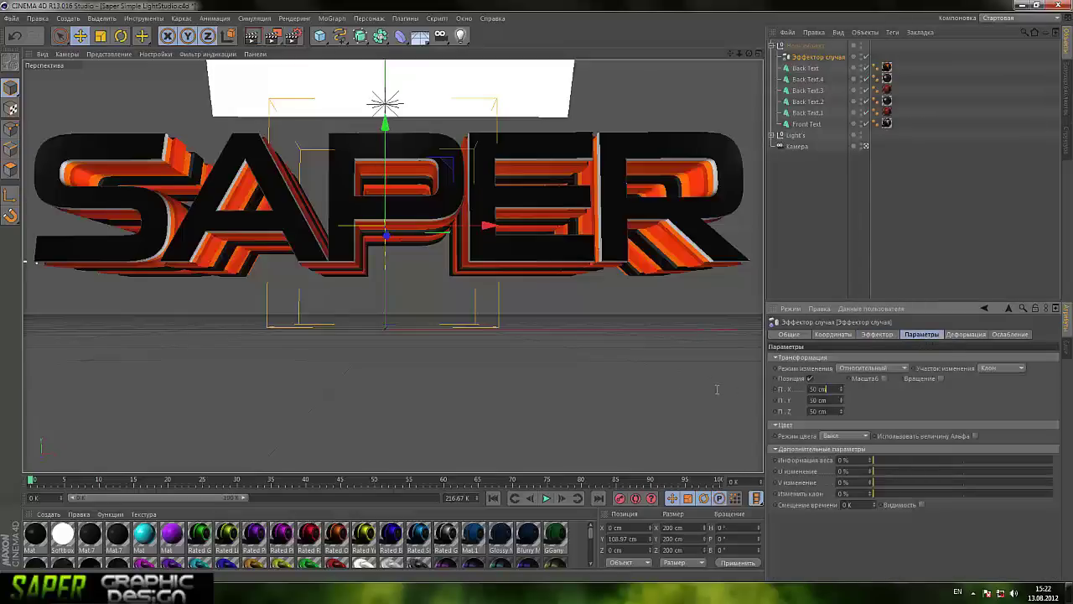
type("40")
key("Tab")
type("40")
key("Tab")
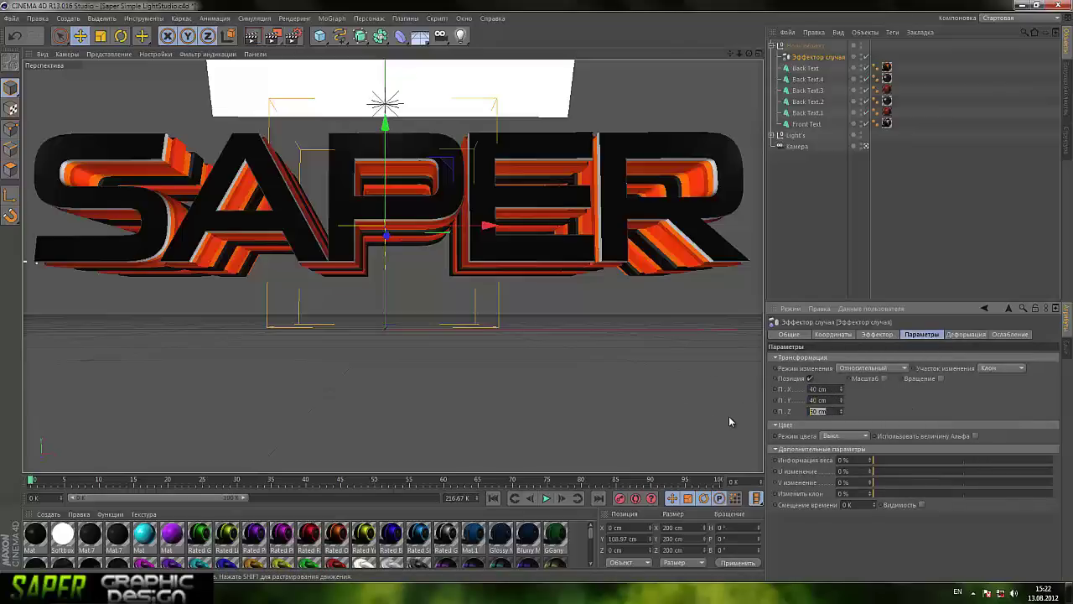
type("40")
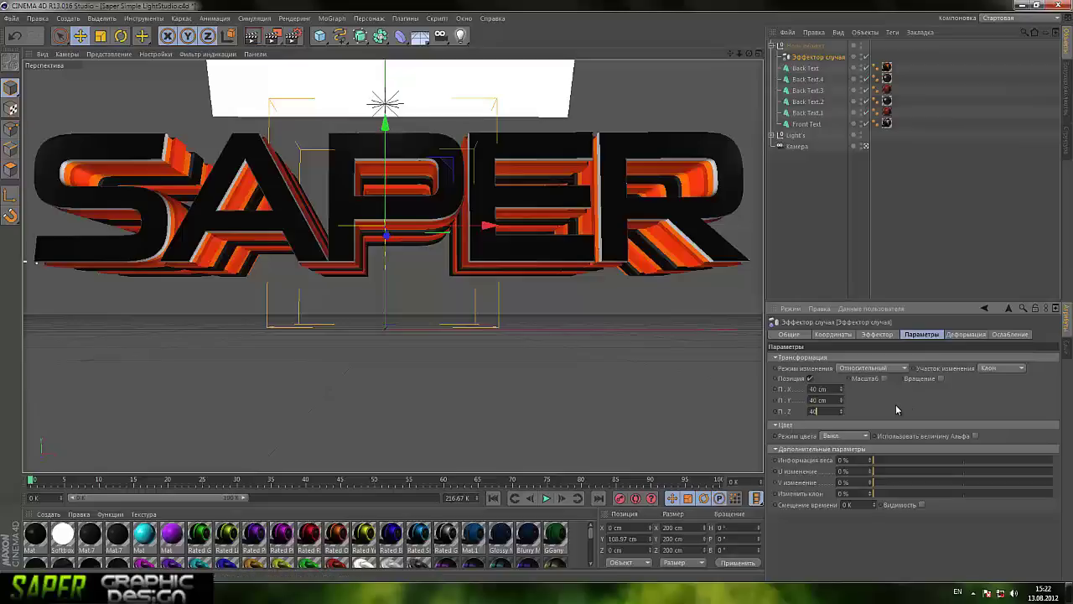
key("Return")
Step: Try Objects and Polygons deformation modes, settling on Points deformation
left_click(966, 334)
left_click(838, 358)
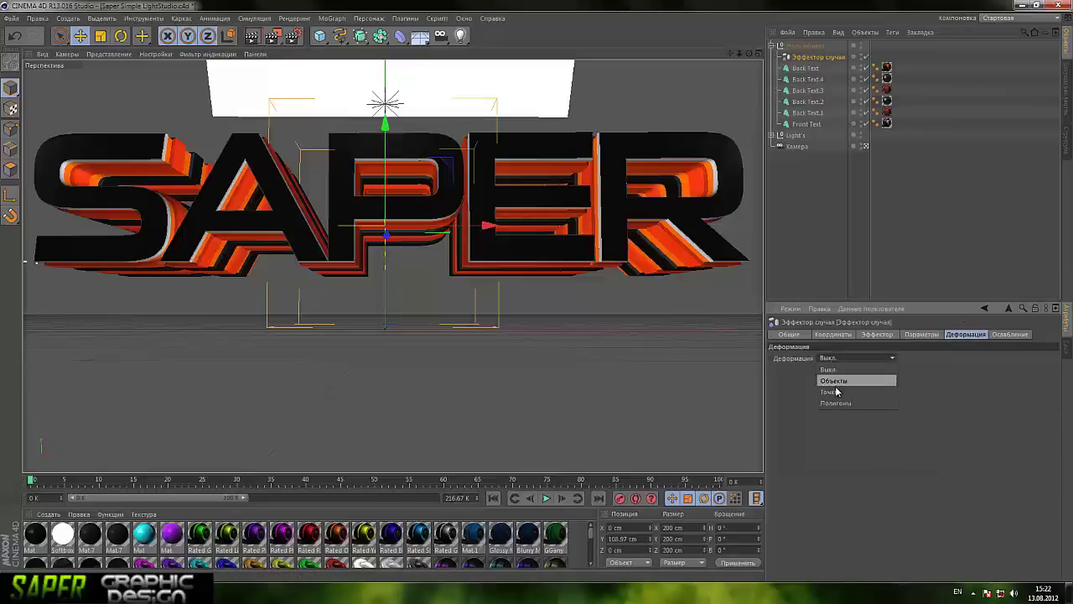
left_click(836, 389)
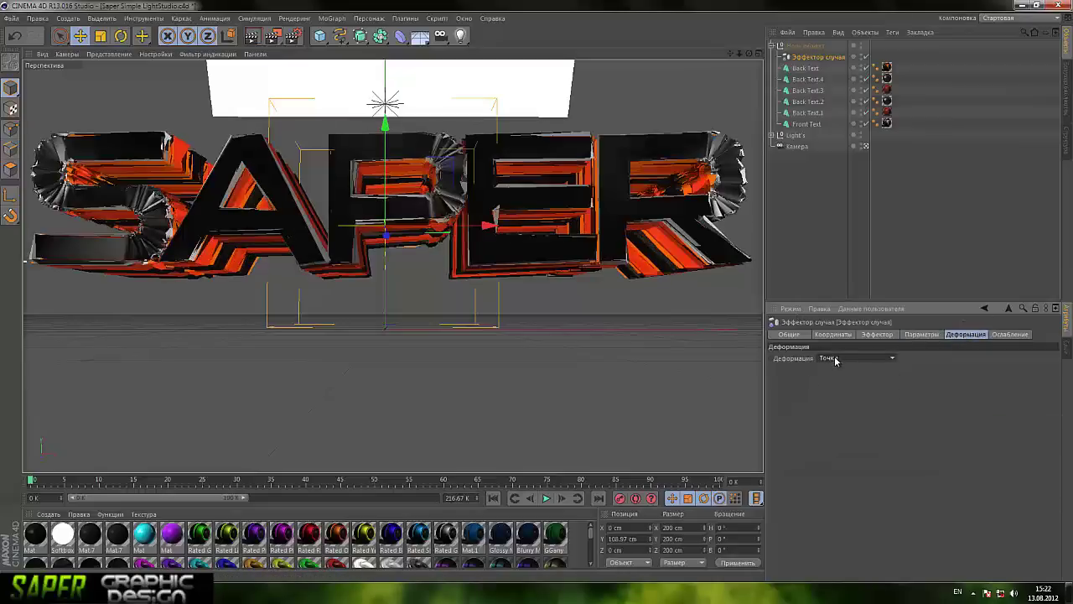
left_click(835, 359)
left_click(833, 362)
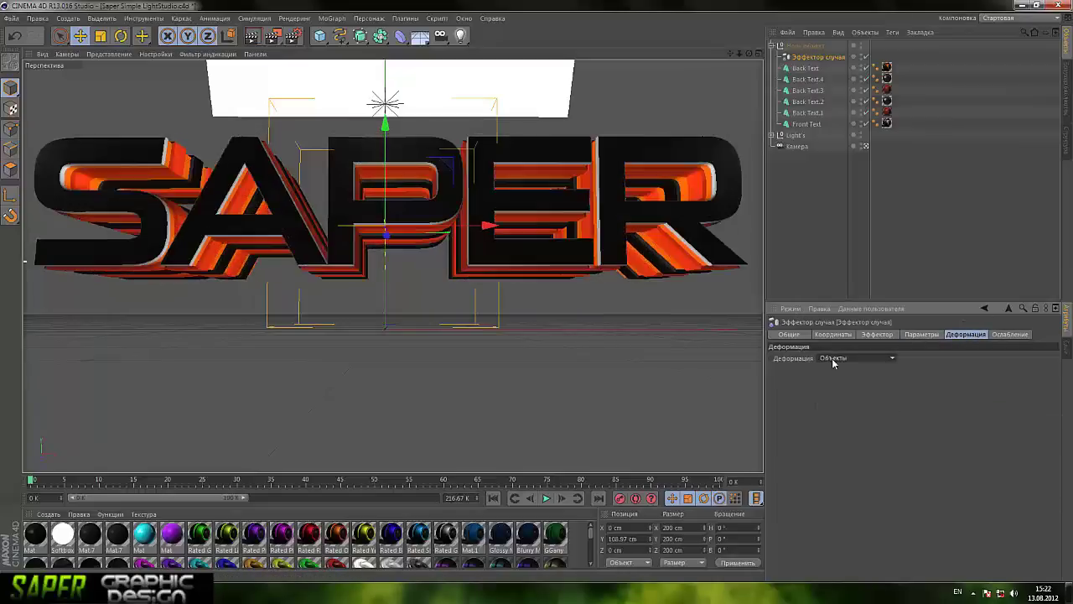
left_click(836, 358)
left_click(837, 358)
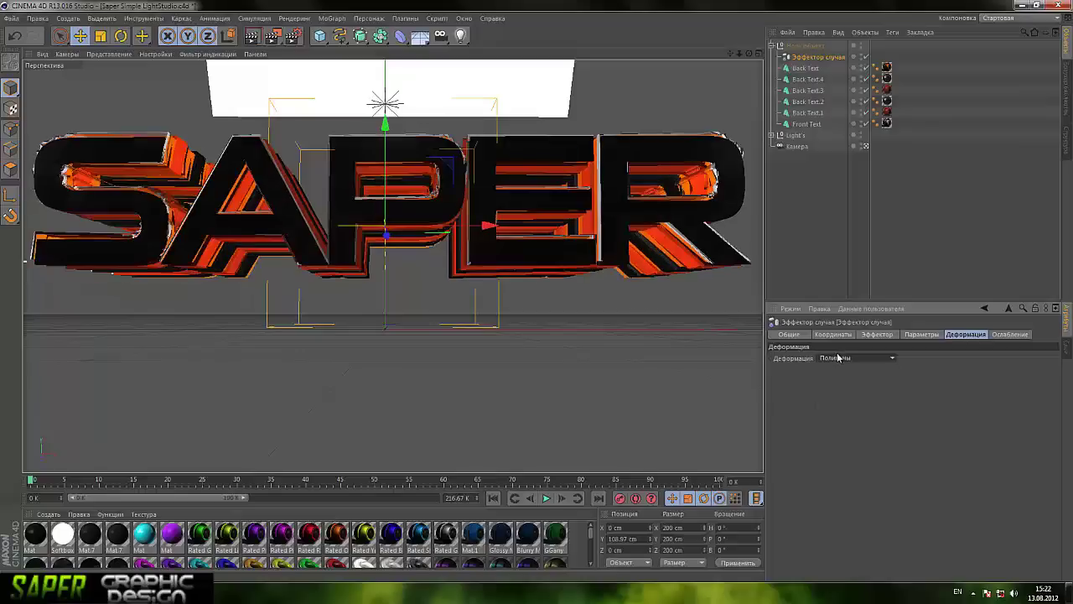
left_click(836, 358)
left_click(855, 390)
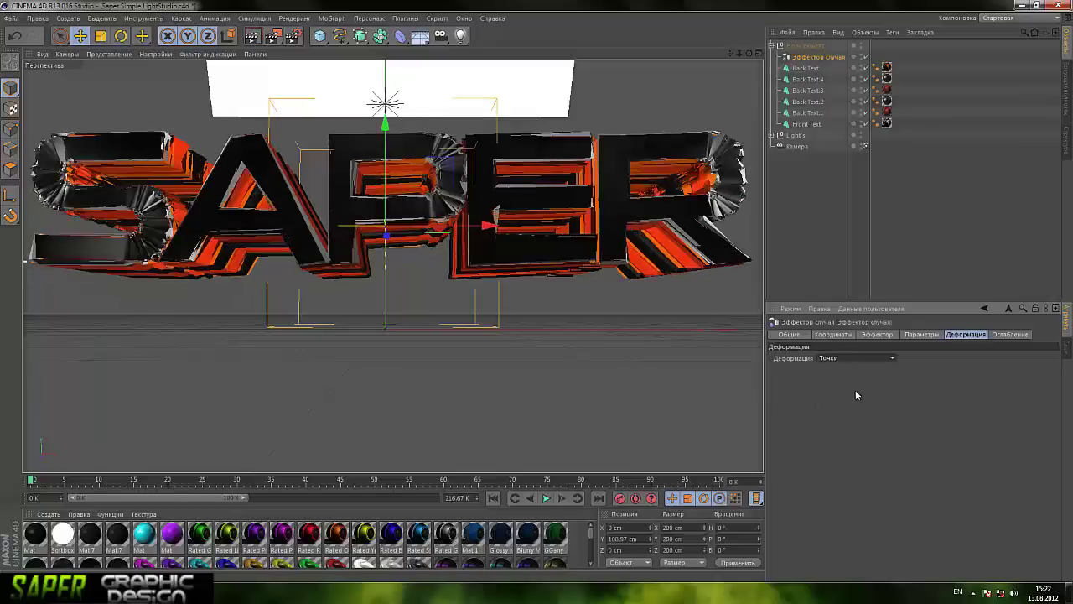
Step: Adjust the falloff setting and drop the effector intensity to 5%
left_click(1010, 334)
left_click_drag(960, 382, 1057, 382)
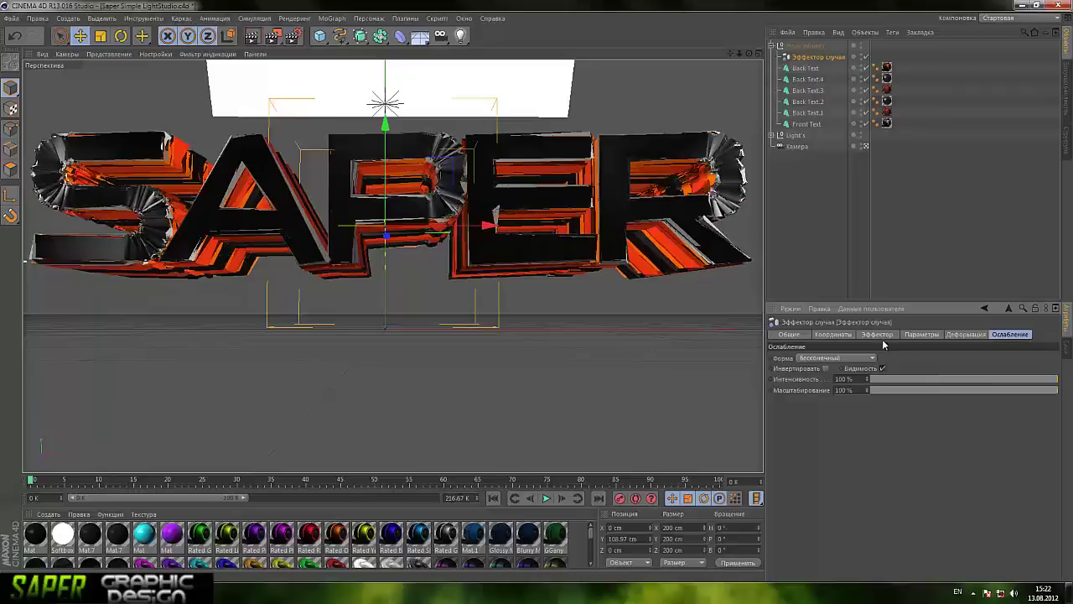
left_click(872, 335)
left_click_drag(877, 359, 871, 359)
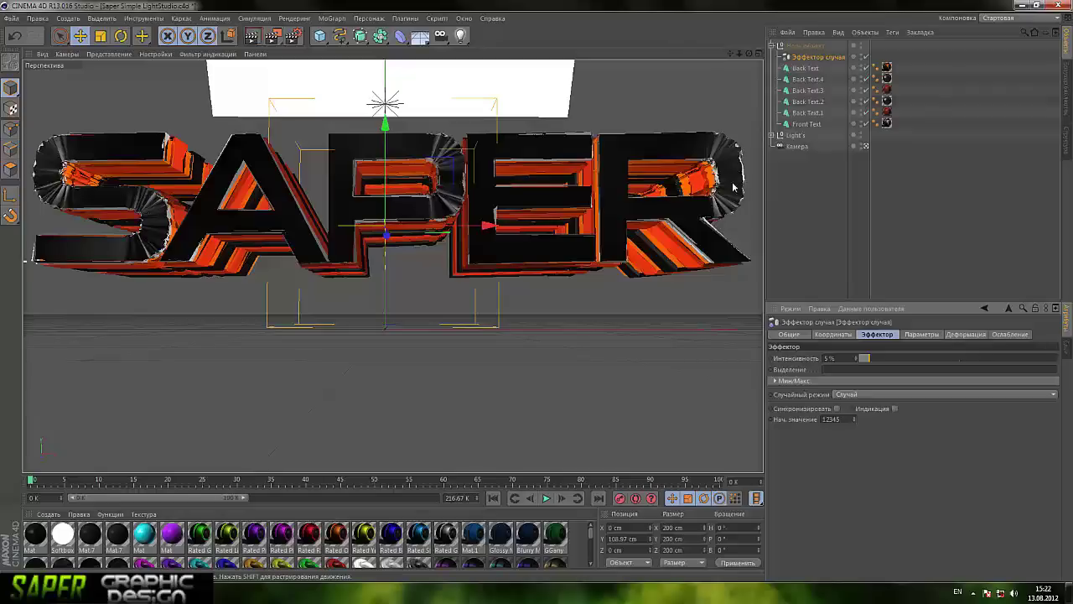
Step: Run a first test render, then disable the Comic renderer and enable Ambient Occlusion
left_click(251, 37)
left_click(222, 173)
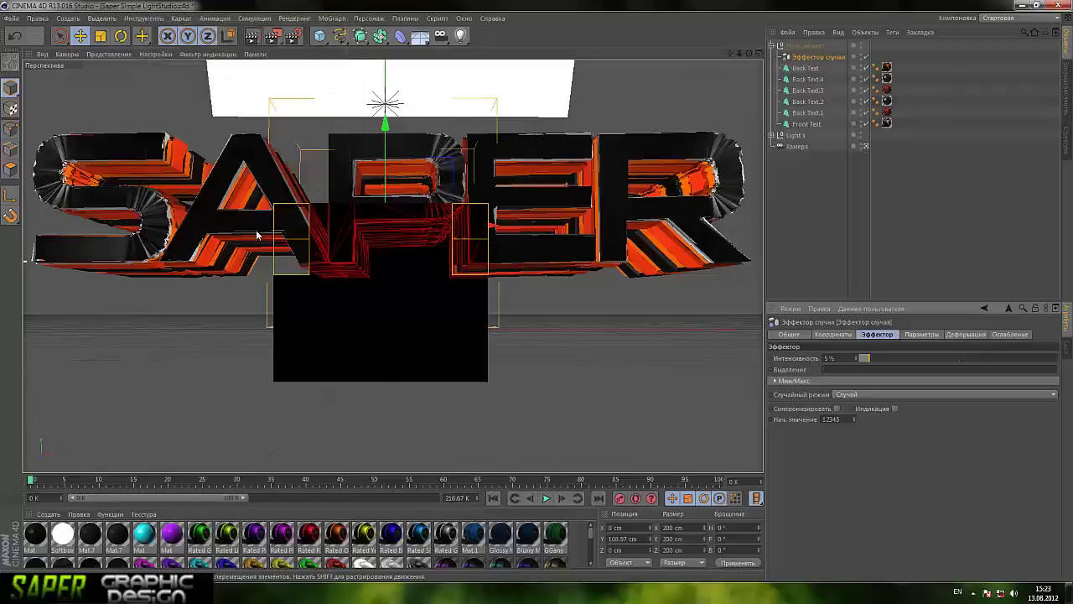
left_click(818, 205)
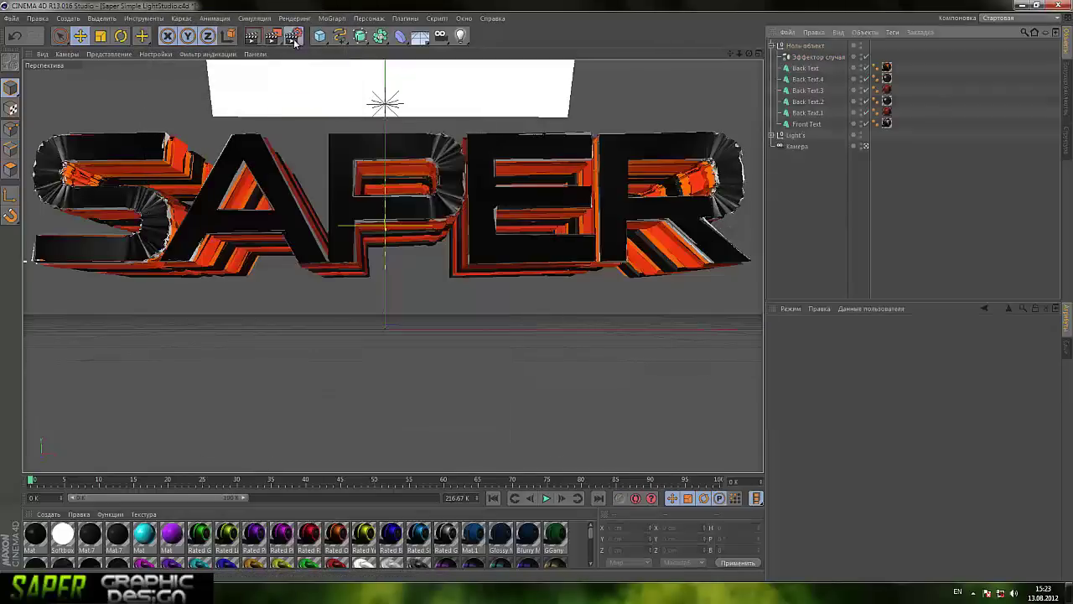
left_click(293, 35)
left_click(62, 133)
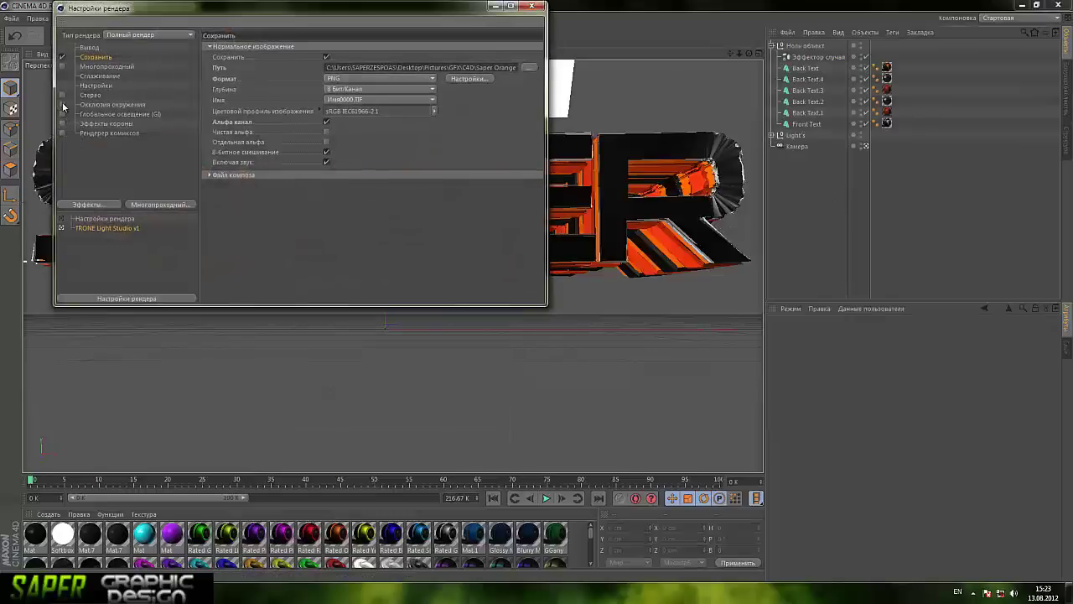
left_click(62, 104)
Step: Re-render the SAPER text in the viewport with ambient occlusion, rechecking render settings once
left_click(531, 6)
left_click(252, 35)
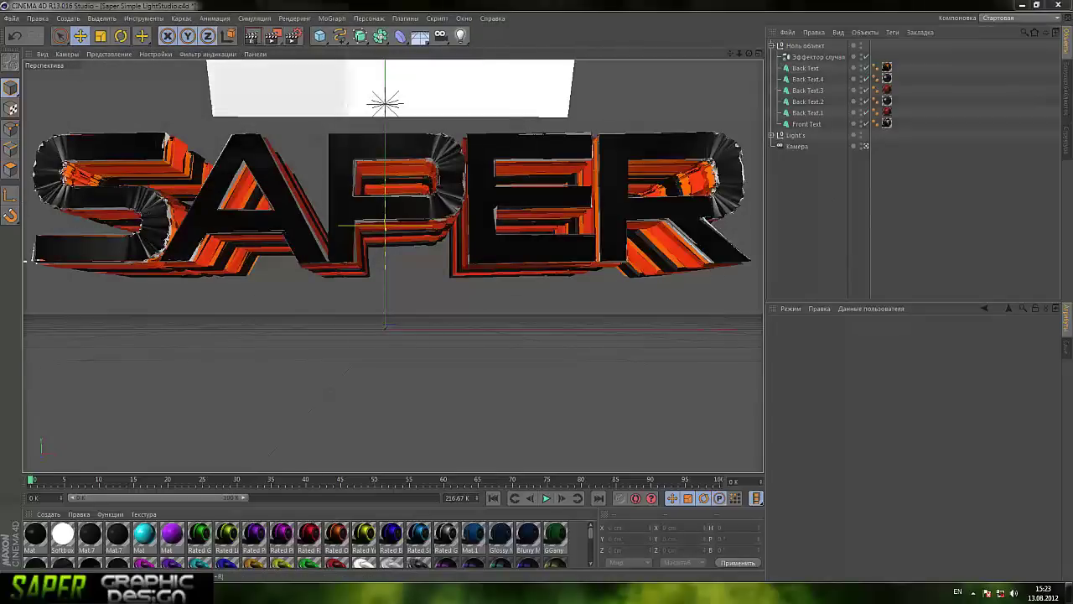
left_click(220, 176)
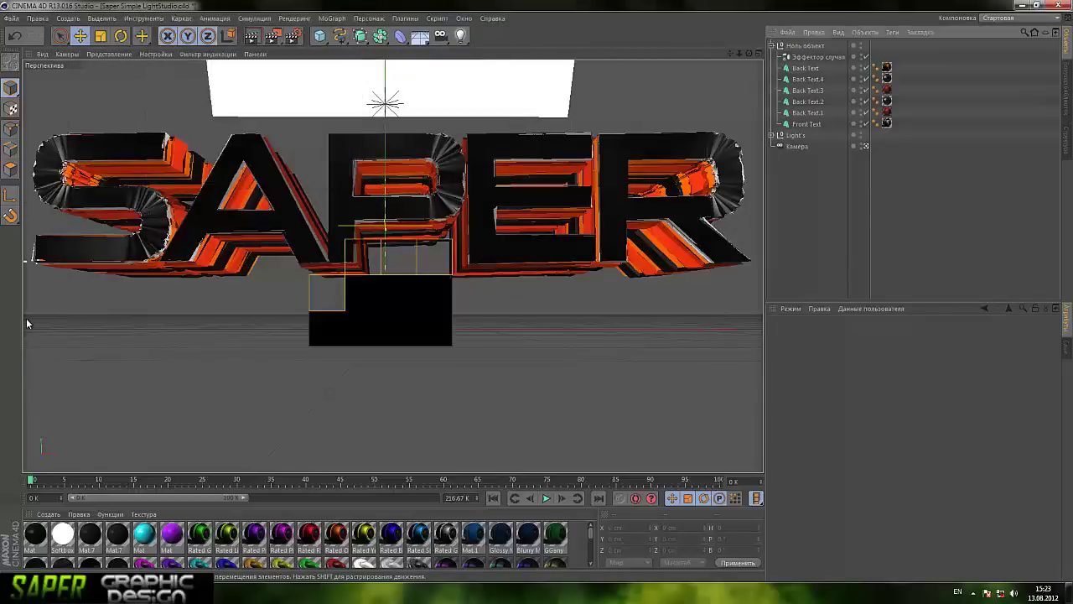
left_click(254, 284)
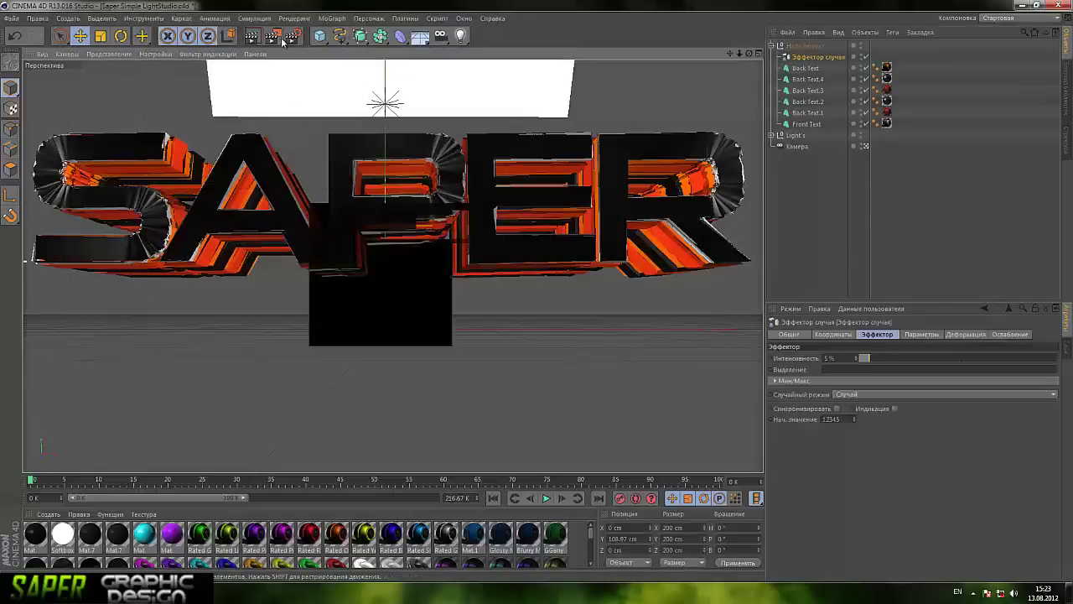
left_click(292, 35)
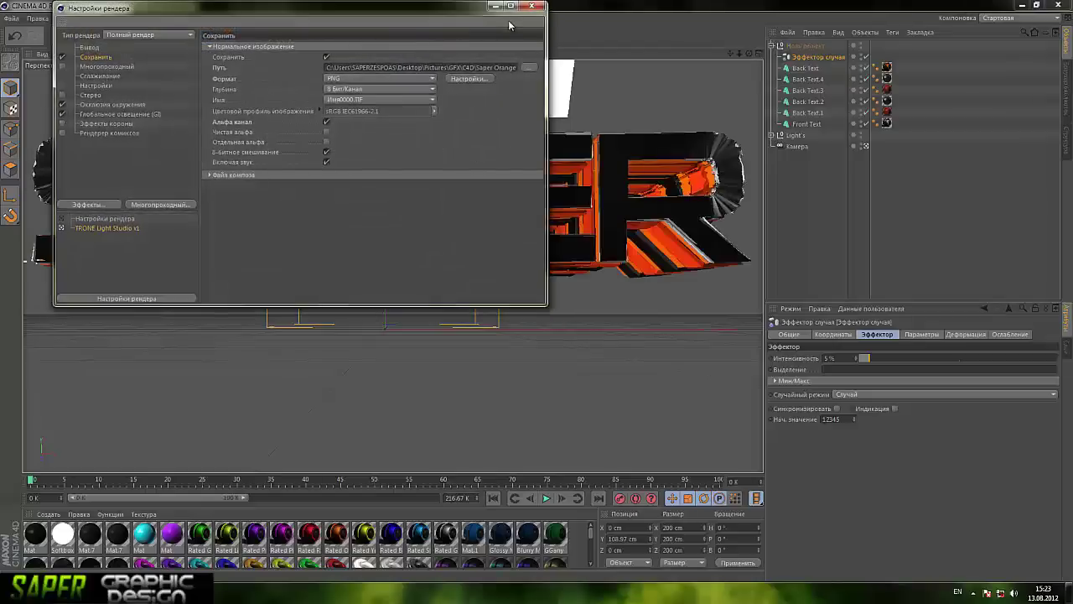
left_click(531, 6)
left_click(251, 36)
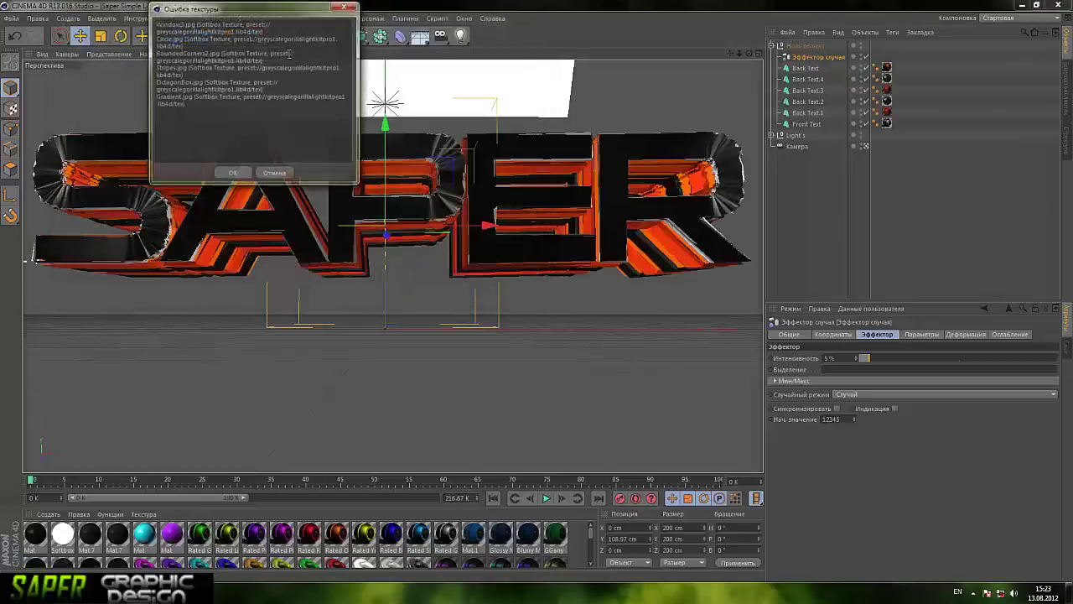
left_click(226, 176)
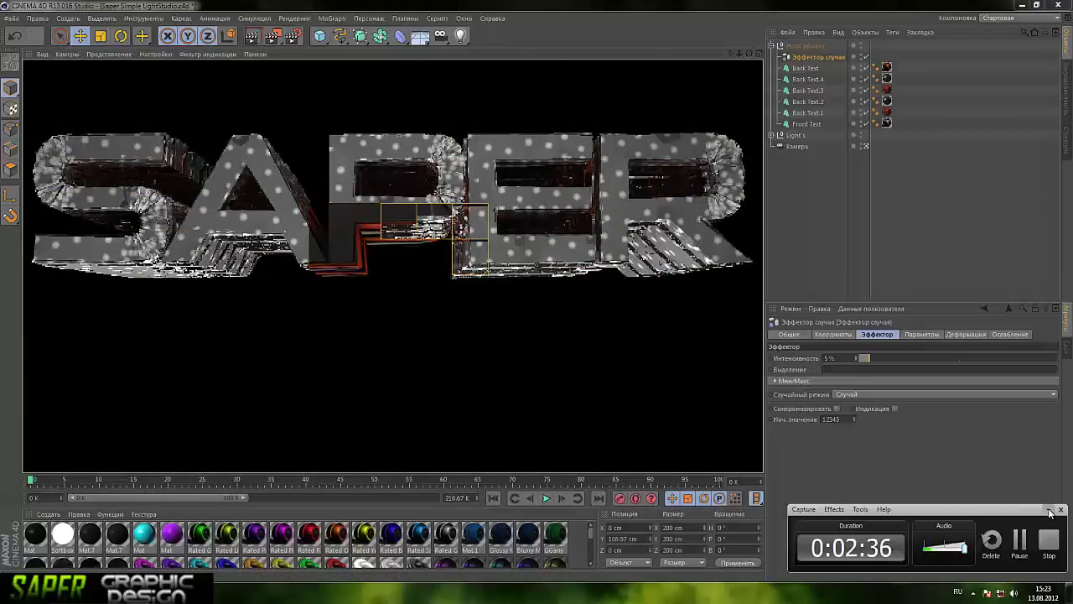
Step: Let the viewport render finish, then select Back Text to show its properties
left_click(1048, 509)
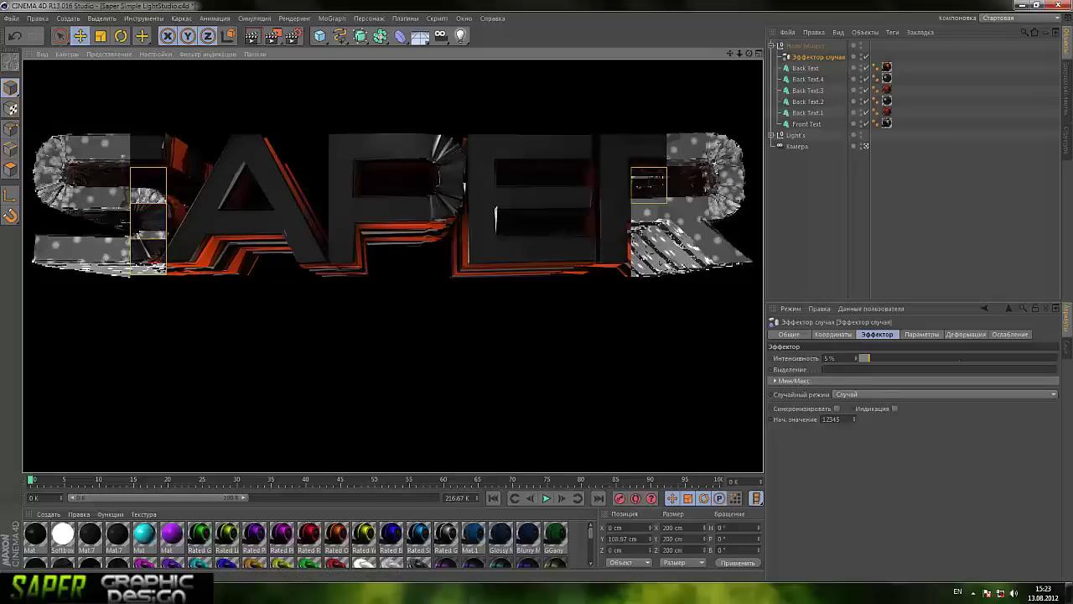
left_click(1021, 541)
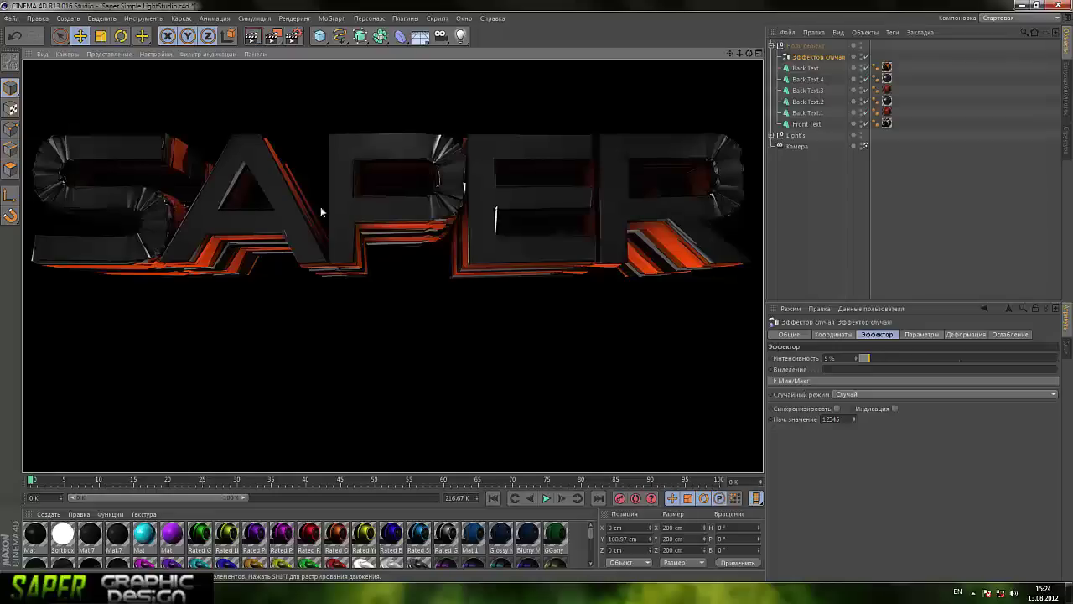
left_click(804, 68)
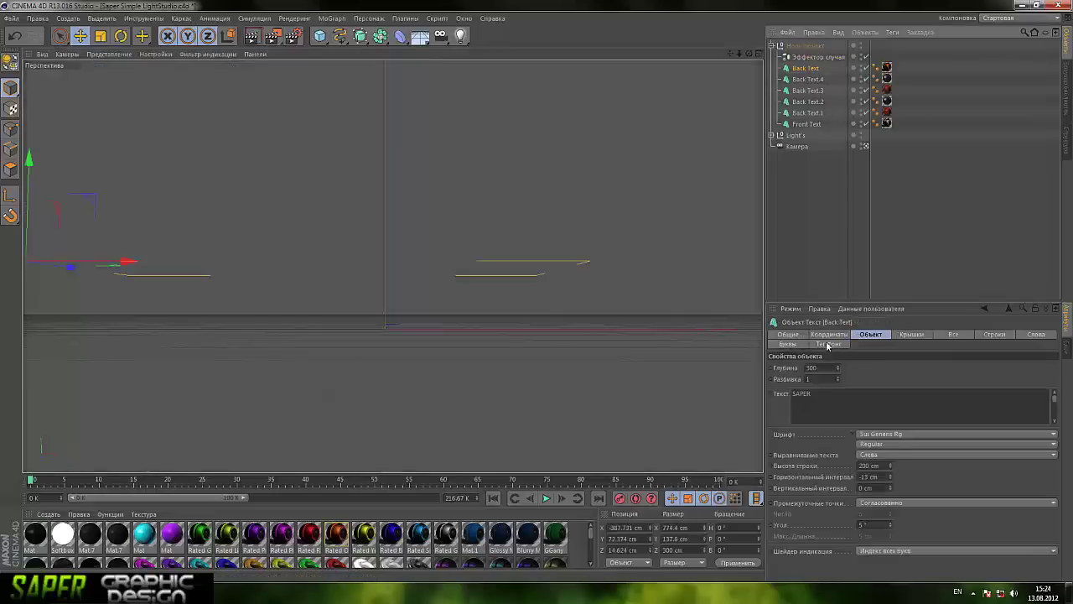
Step: Select the Random effector, set its intensity to 9%, and test-render the viewport
left_click(828, 344)
left_click(809, 56)
key("ctrl+r")
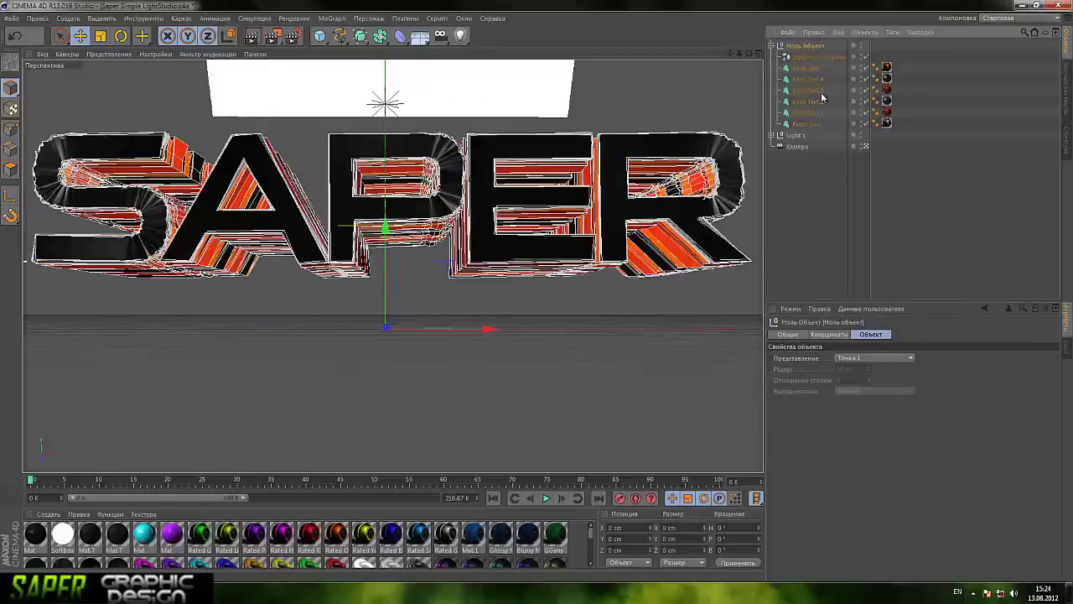
left_click(810, 56)
key("ctrl+r")
mouse_move(882, 357)
left_mouse_down()
mouse_move(1056, 358)
mouse_move(864, 358)
mouse_move(879, 386)
left_mouse_up()
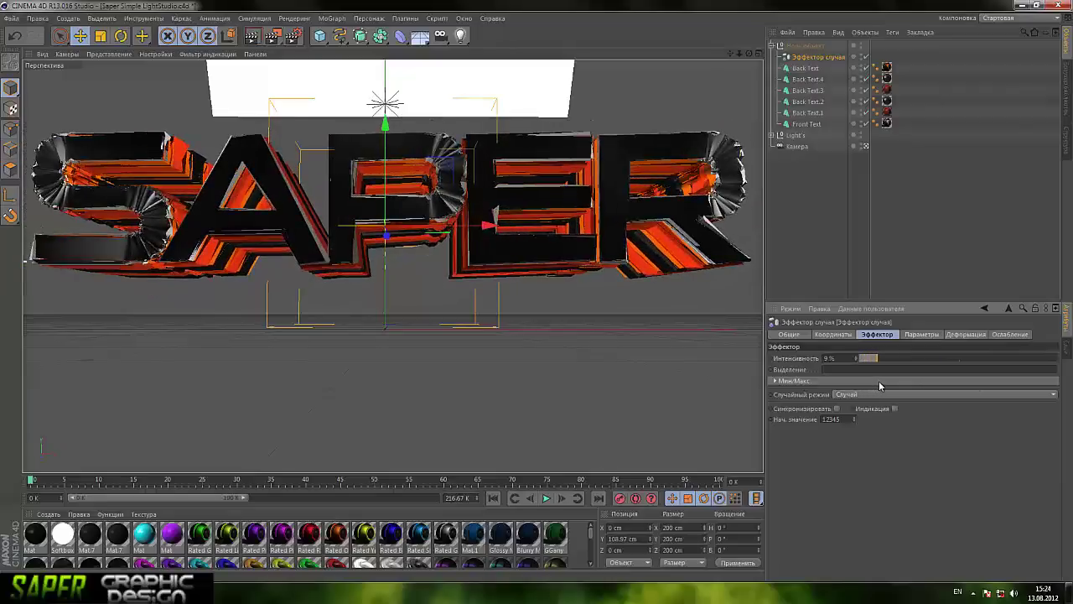
left_click_drag(878, 386, 880, 384)
left_click(251, 37)
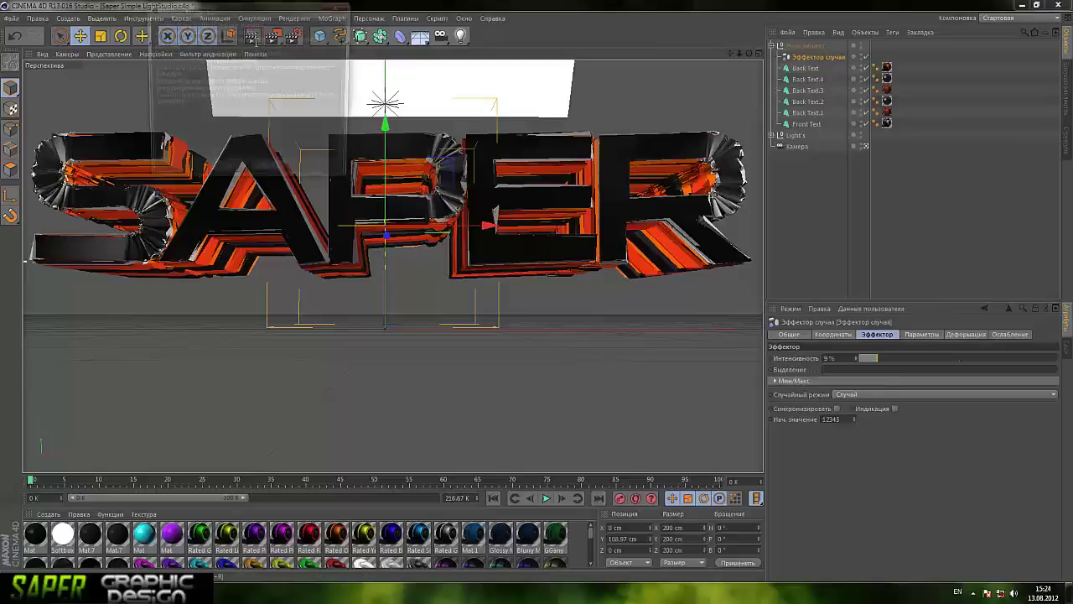
left_click(224, 173)
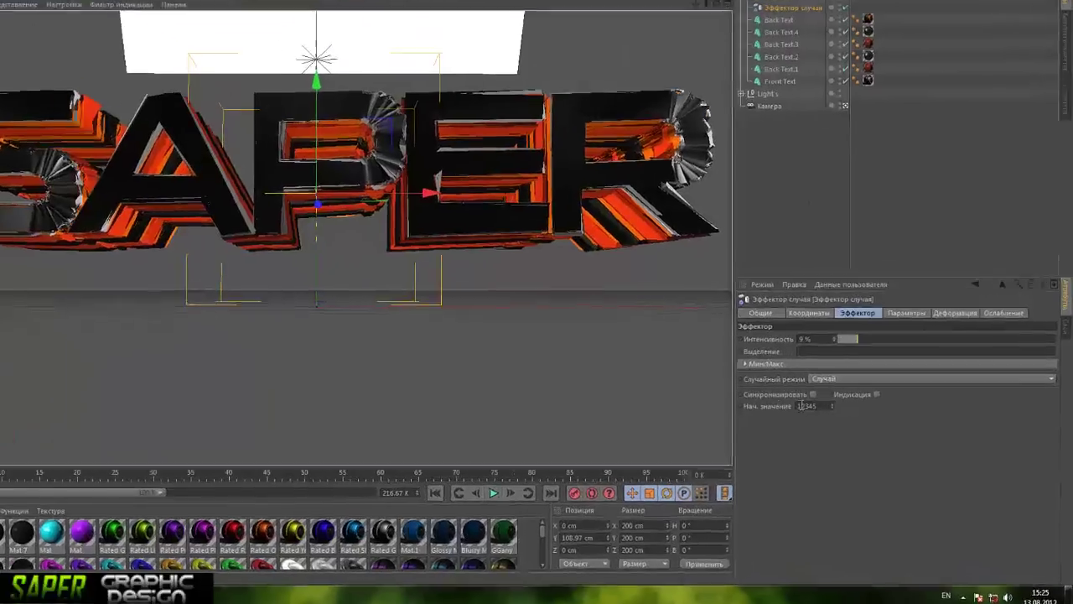
Step: Change the Random effector's seed value to 0
double_click(806, 406)
type("0")
key("Return")
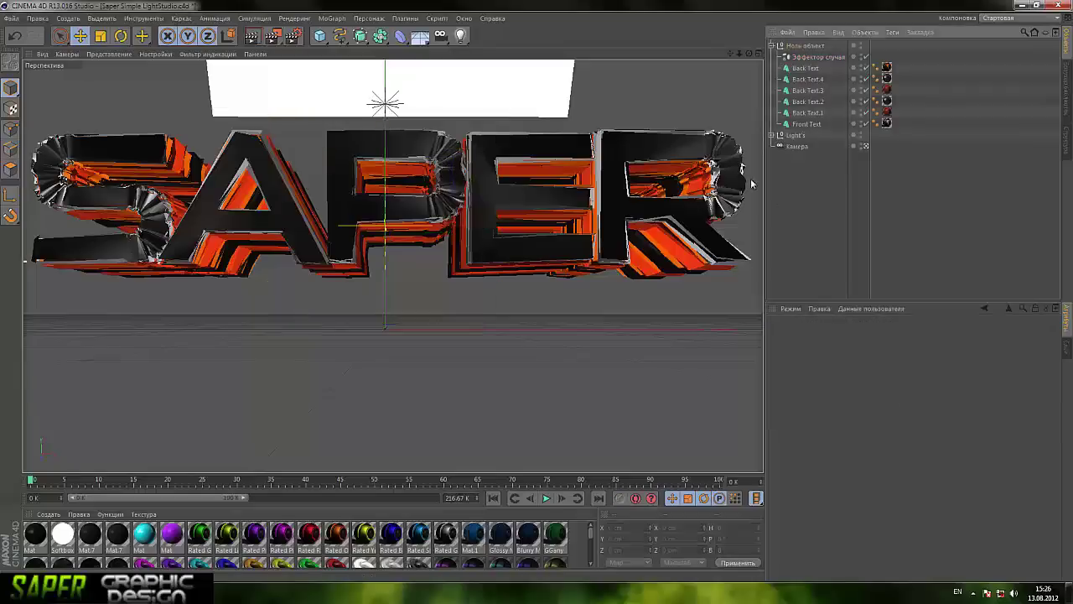
Step: Check Back Text and Back Text.1, then select Front Text to show its Phong tag
left_click(757, 206)
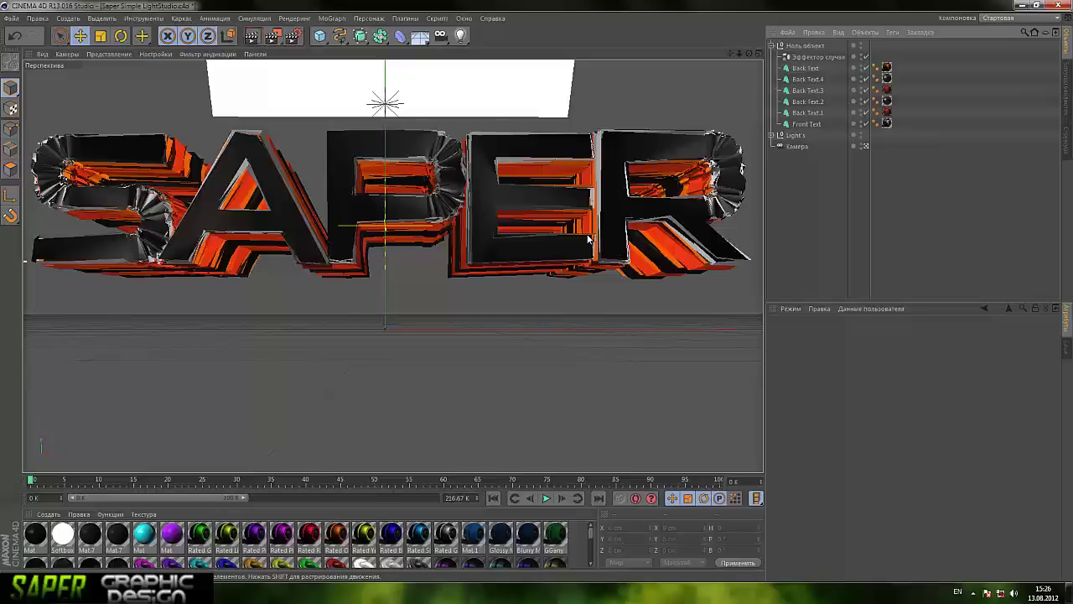
left_click(810, 112)
left_click(806, 70)
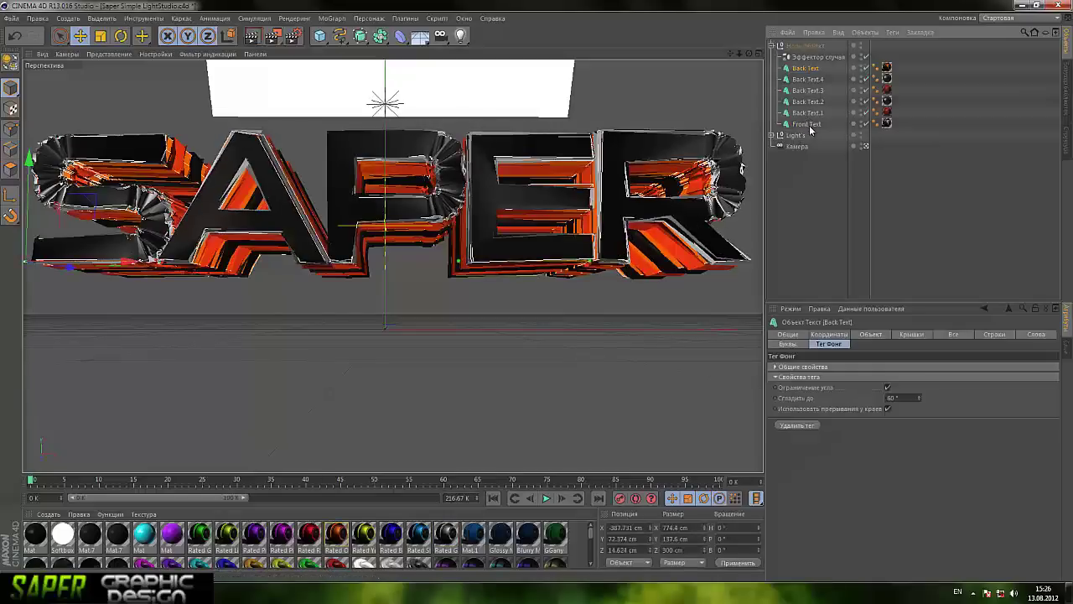
left_click(809, 168)
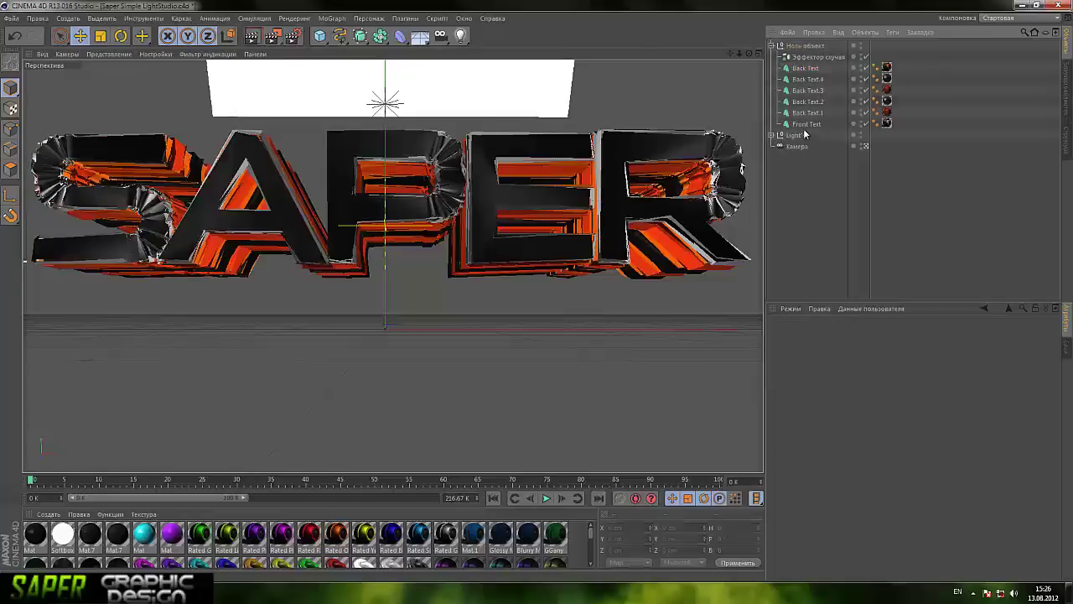
left_click(806, 112)
left_click(806, 68)
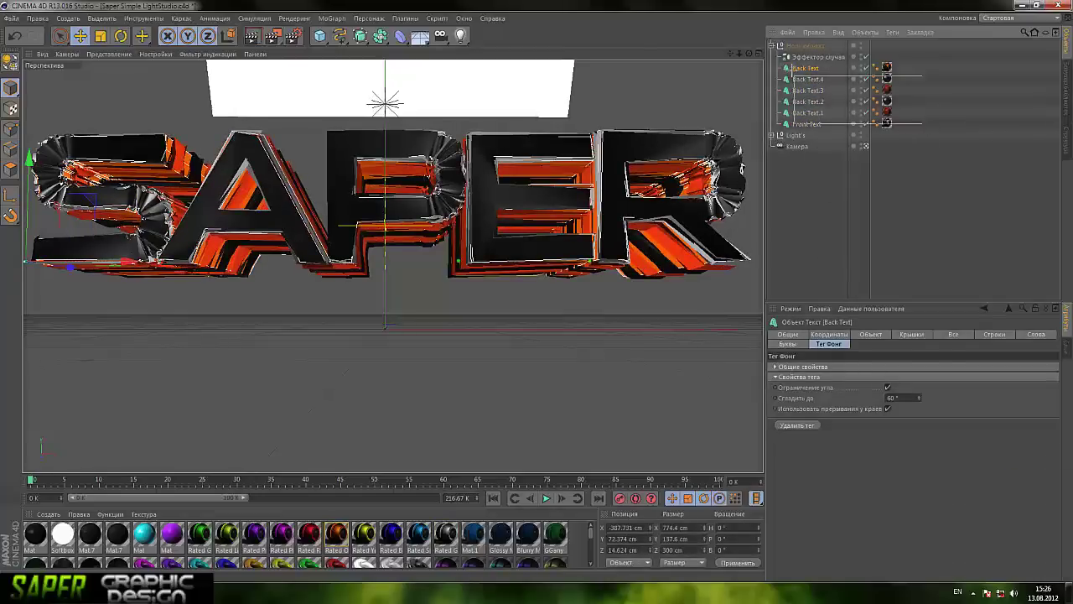
left_click_drag(922, 126, 787, 62)
left_click(807, 123)
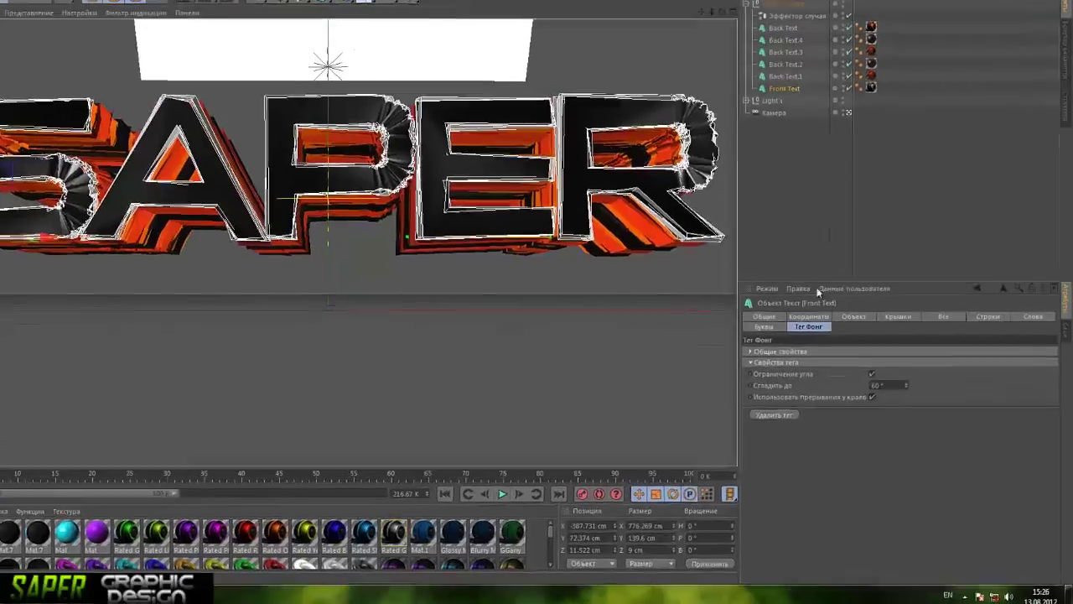
Step: Show Front Text's object properties and select the SAPER text in the Text field
left_click(828, 343)
left_click(765, 225)
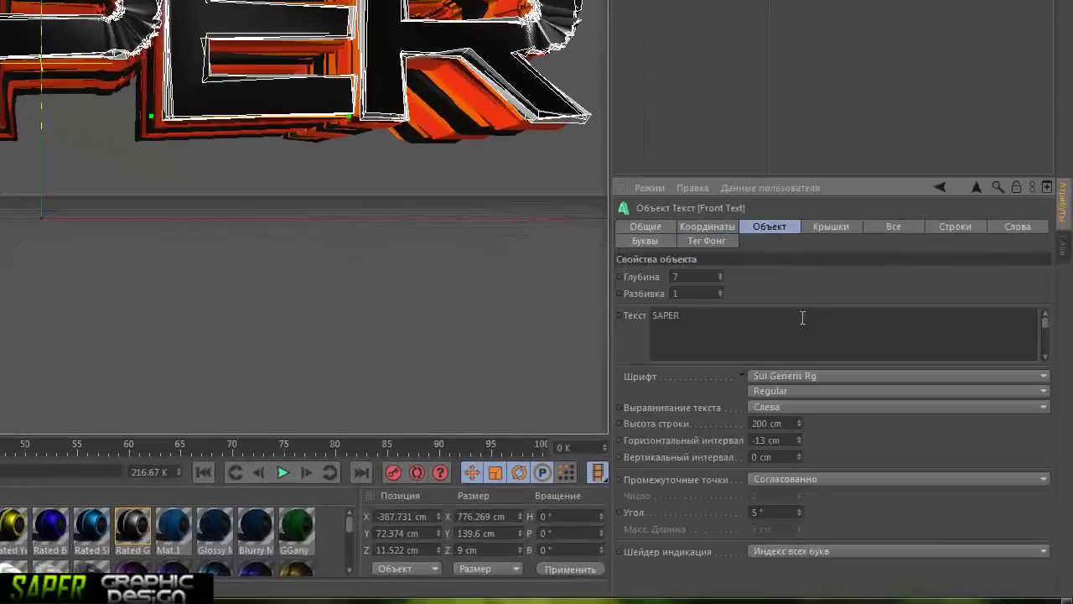
key("ctrl+a")
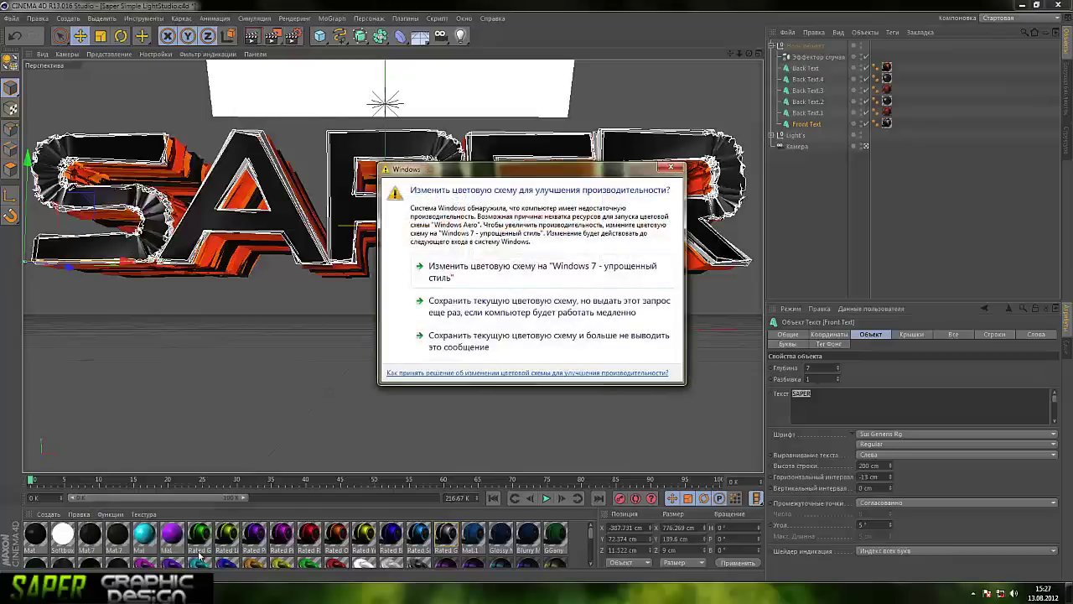
left_click(671, 167)
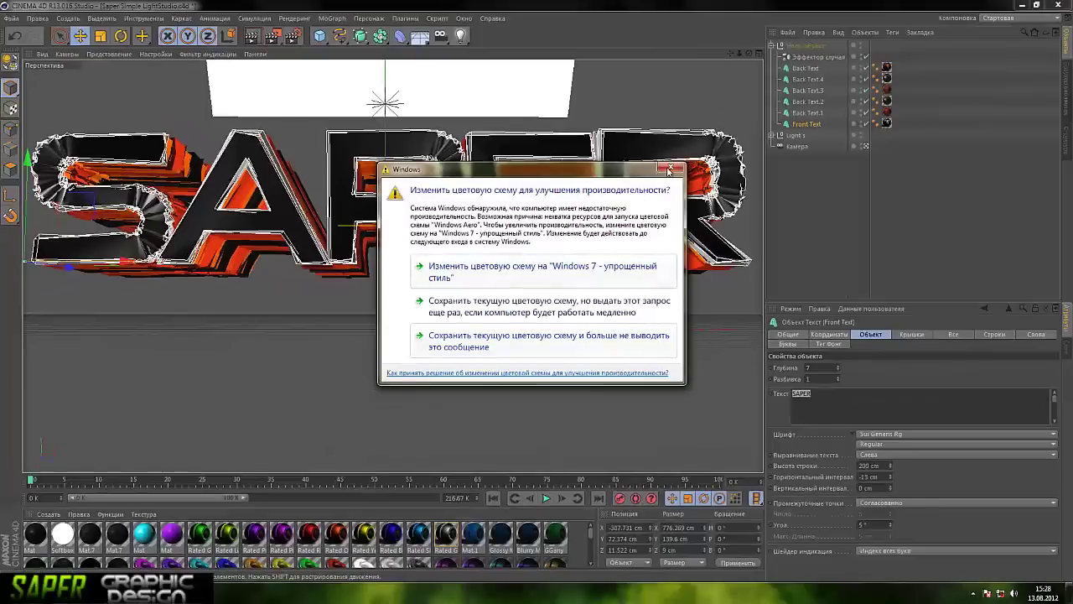
left_click(520, 357)
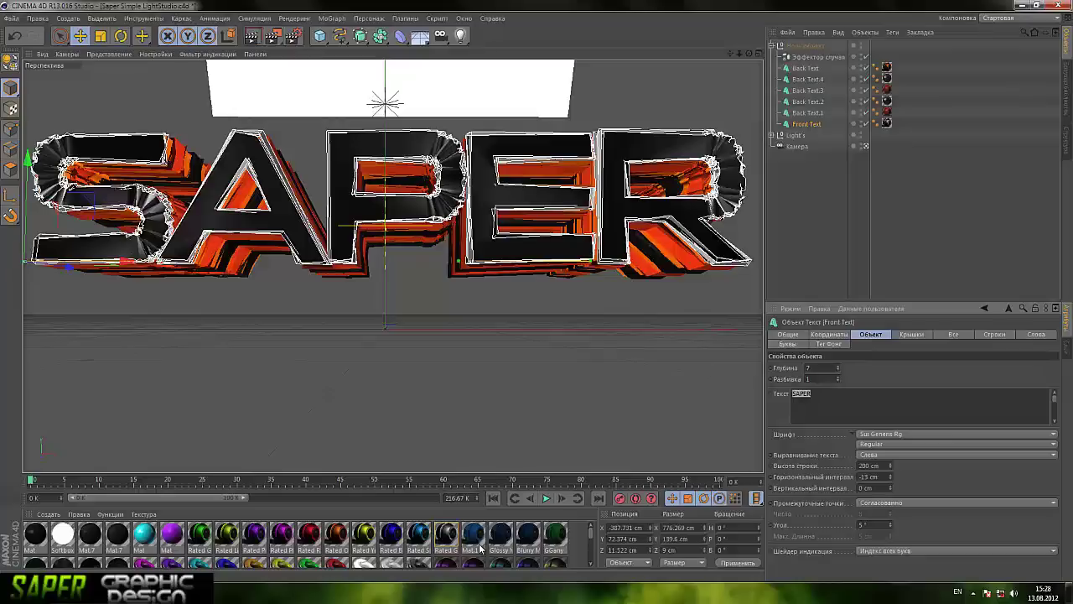
Step: Keep the current Windows colour scheme and stop the prompt from showing again
left_click(1000, 591)
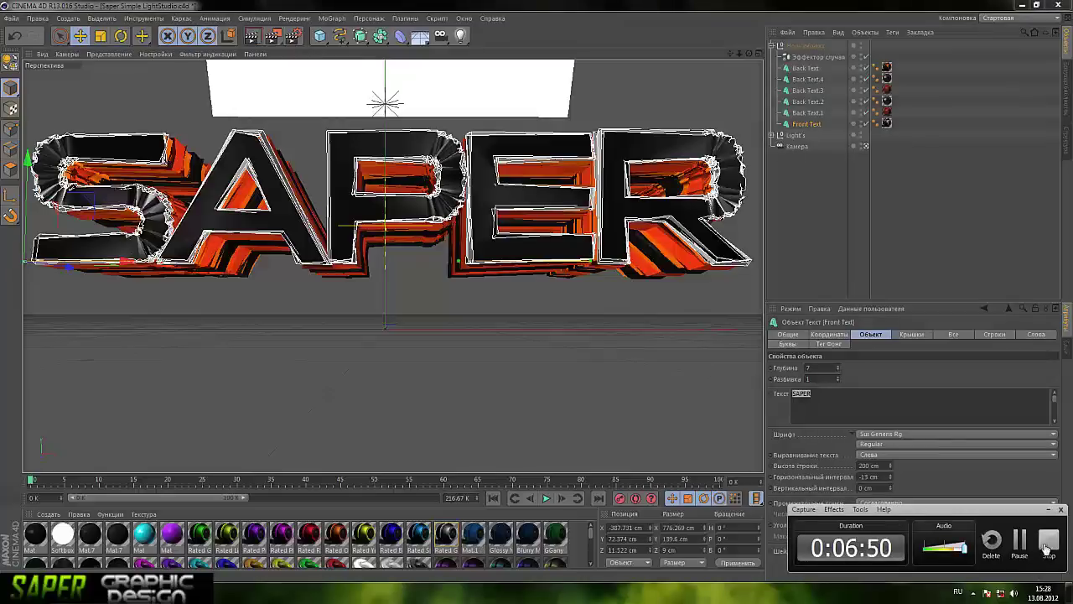